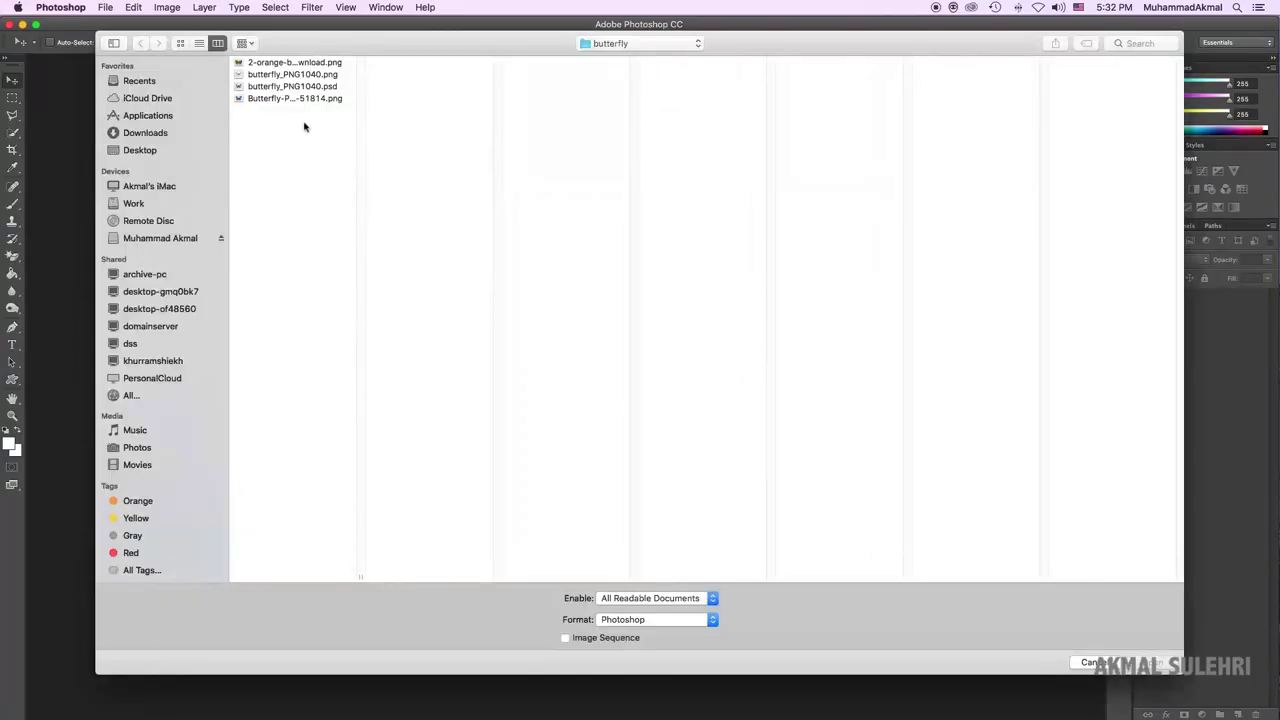
Open butterfly_PNG1040.png from the butterfly folder in Photoshop.
{"action": "left_click", "coordinate": [320, 74]}
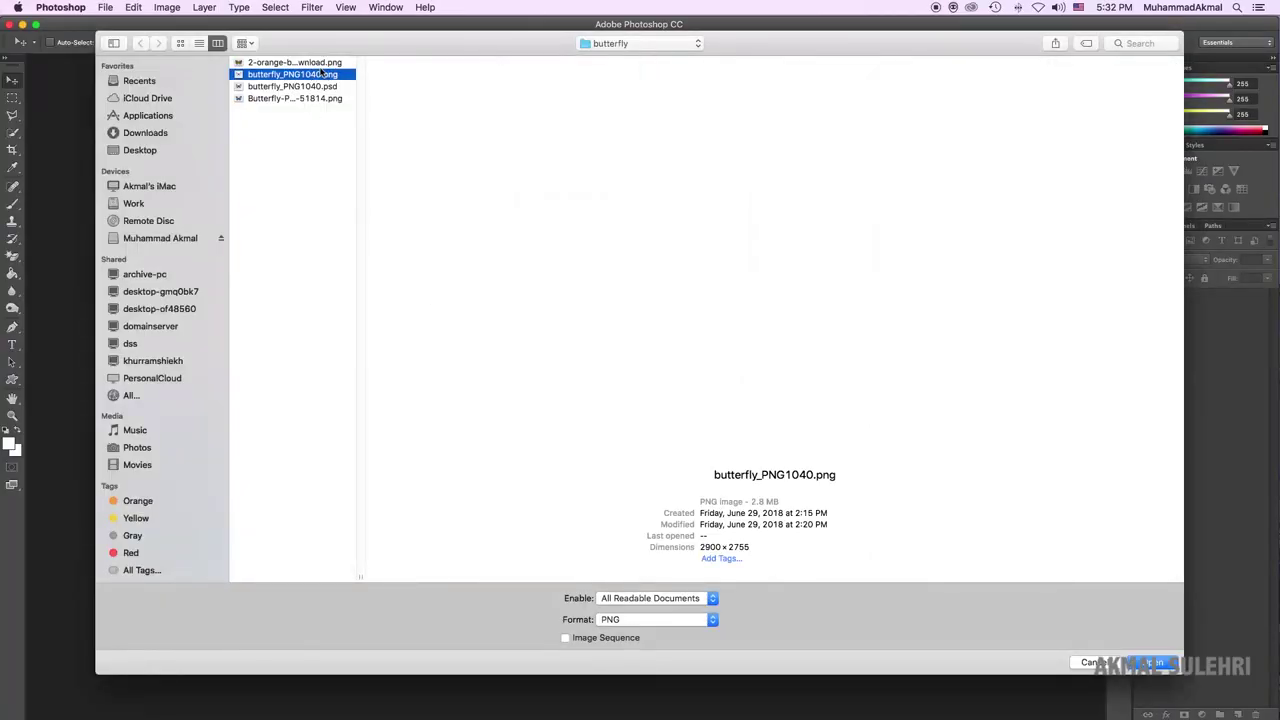
{"action": "left_click", "coordinate": [1158, 663]}
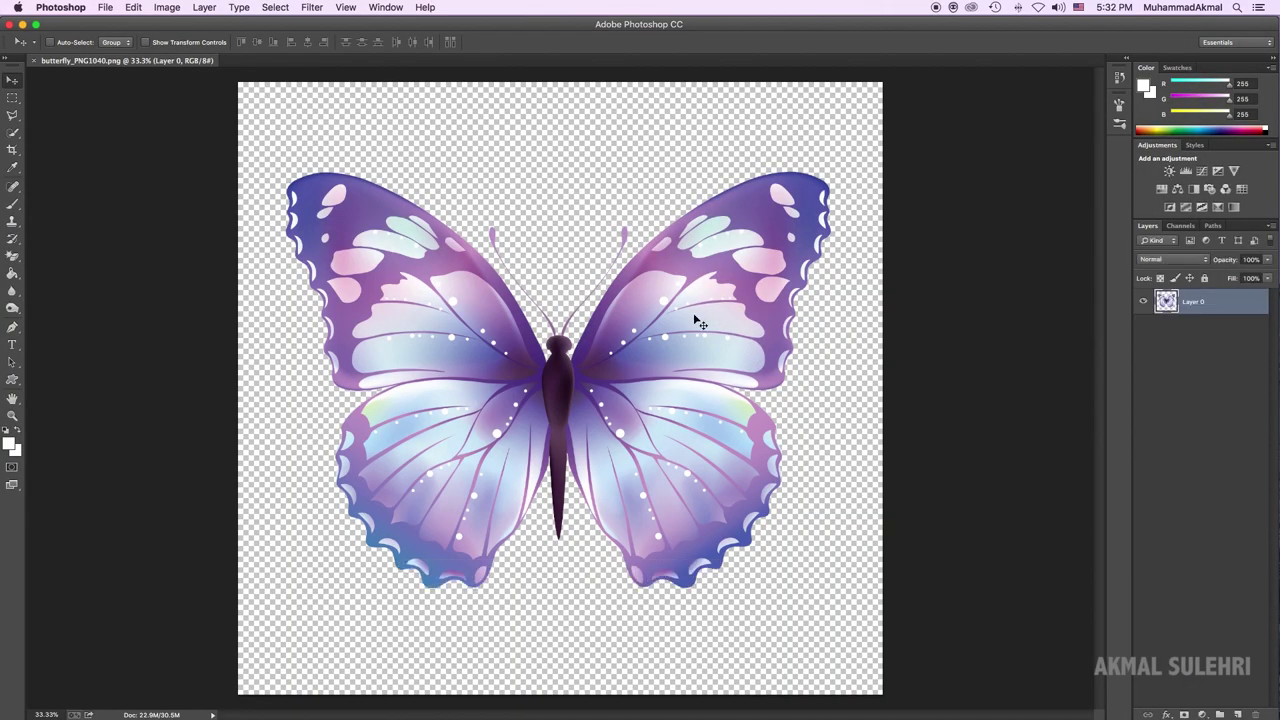
Apply a Levels adjustment raising the black input to 86 to deepen the butterfly's colours.
{"action": "key", "text": "super+l"}
{"action": "mouse_move", "coordinate": [894, 402]}
{"action": "left_mouse_down"}
{"action": "mouse_move", "coordinate": [970, 401]}
{"action": "mouse_move", "coordinate": [950, 403]}
{"action": "left_mouse_up"}
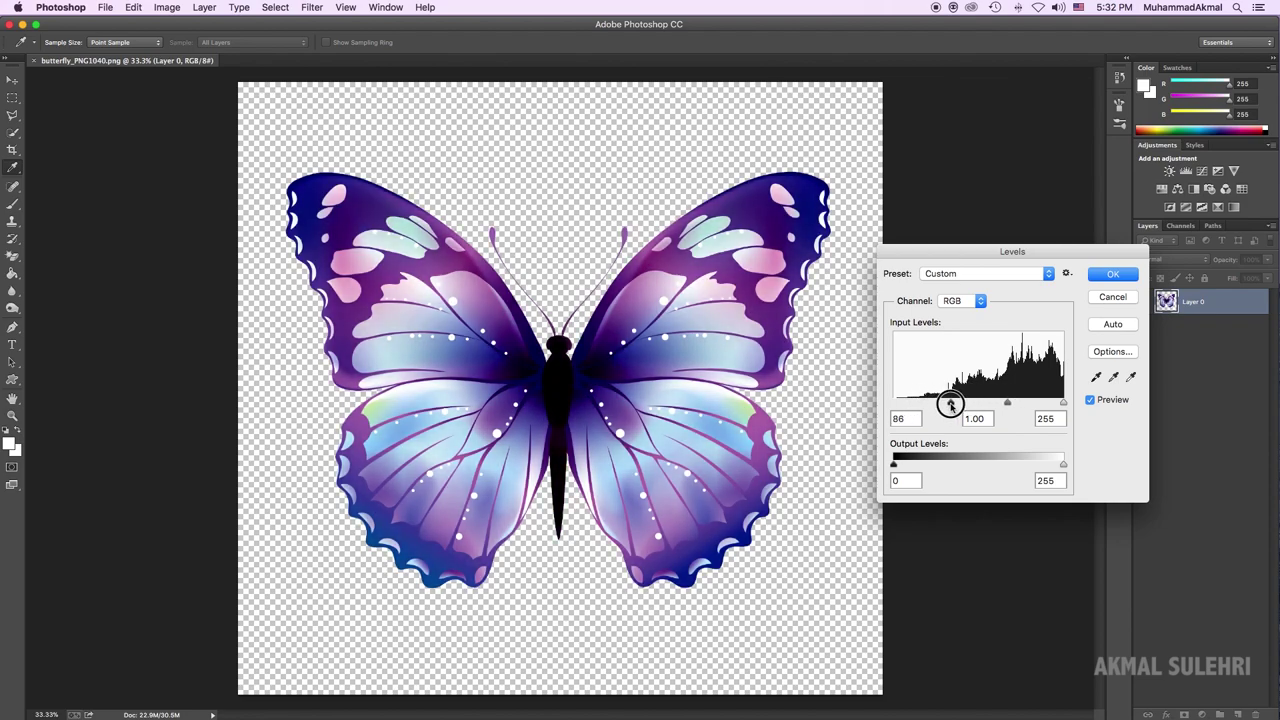
{"action": "left_click", "coordinate": [1112, 274]}
Zoom in on the butterfly's body for tracing.
{"action": "key", "text": "p"}
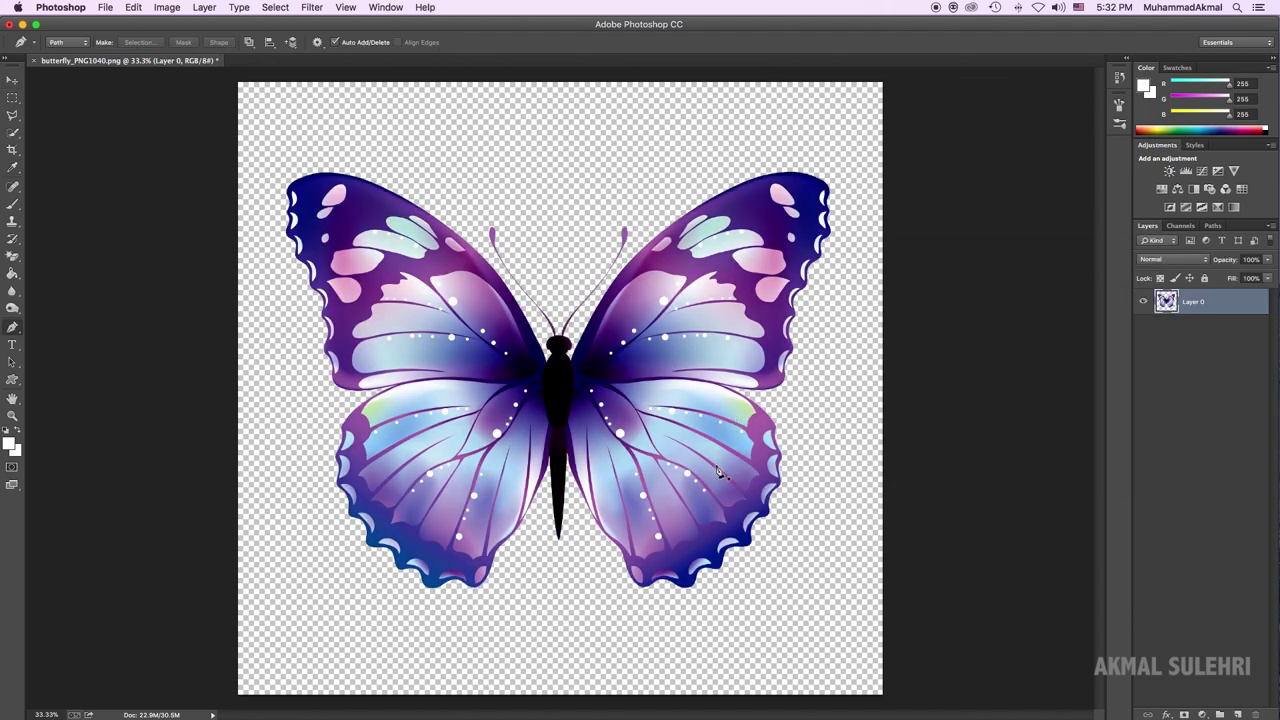
{"action": "key", "text": "super+equal"}
{"action": "key", "text": "super+equal"}
{"action": "key", "text": "super+equal"}
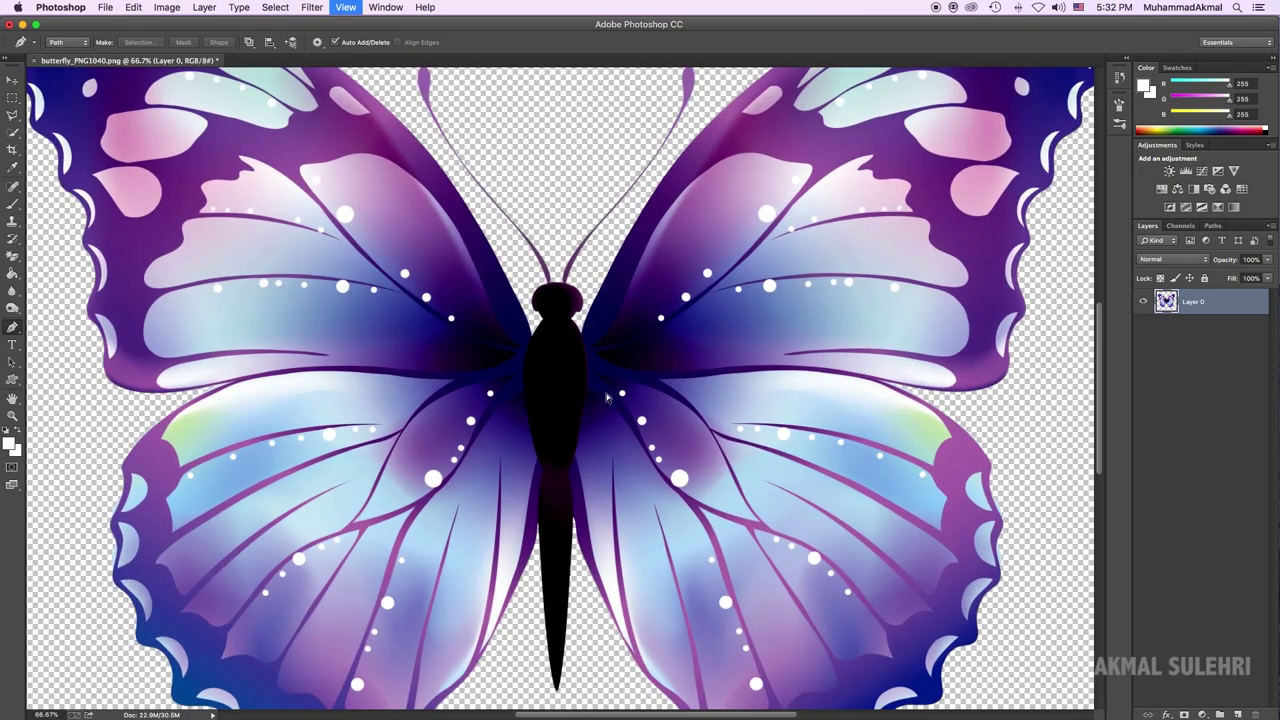
{"action": "key", "text": "super+equal"}
Switch to the Polygonal Lasso Tool and zoom in closer on the body edge.
{"action": "key", "text": "l"}
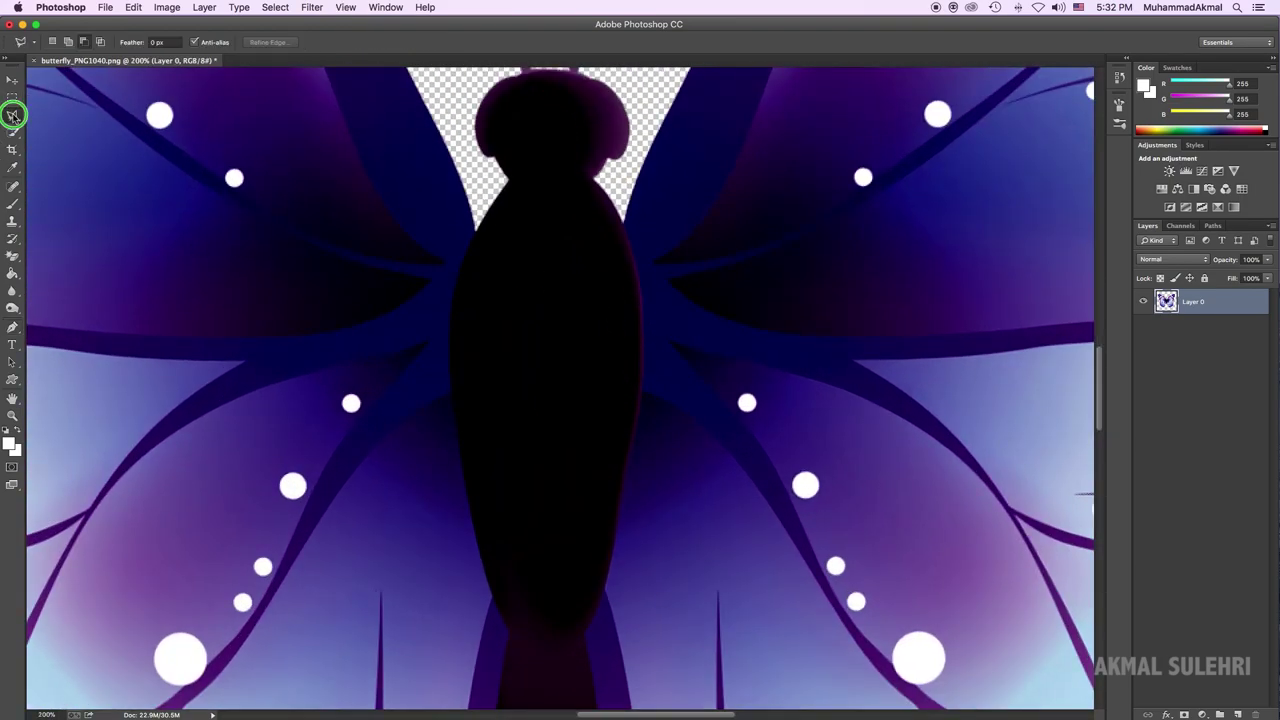
{"action": "left_click_drag", "start_coordinate": [12, 114], "coordinate": [84, 127]}
{"action": "left_click", "coordinate": [84, 127]}
{"action": "key", "text": "super+equal"}
Trace a selection around the right wing along the body edge.
{"action": "left_click", "coordinate": [656, 141]}
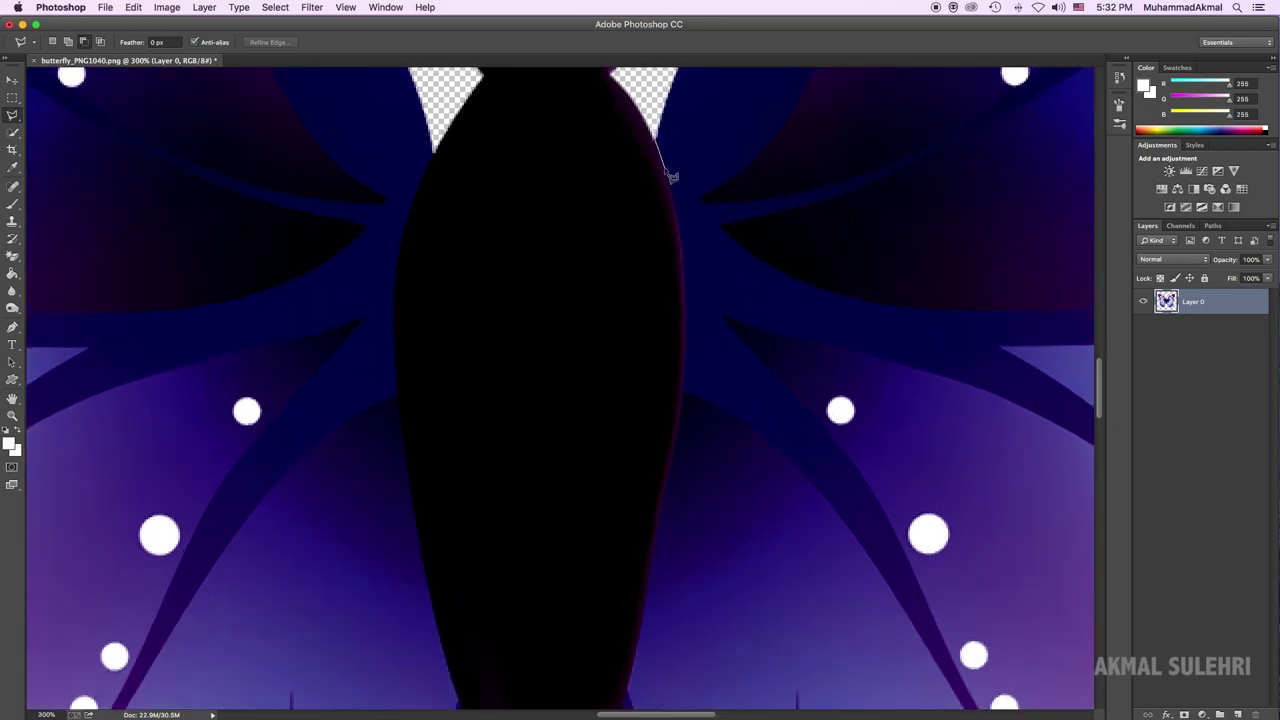
{"action": "left_click", "coordinate": [686, 362]}
{"action": "mouse_move", "coordinate": [670, 506]}
{"action": "left_mouse_down"}
{"action": "mouse_move", "coordinate": [668, 410]}
{"action": "mouse_move", "coordinate": [640, 575]}
{"action": "mouse_move", "coordinate": [603, 528]}
{"action": "left_mouse_up"}
{"action": "scroll", "coordinate": [634, 466], "scroll_direction": "down", "scroll_amount": 3}
{"action": "scroll", "coordinate": [606, 560], "scroll_direction": "down", "scroll_amount": 5}
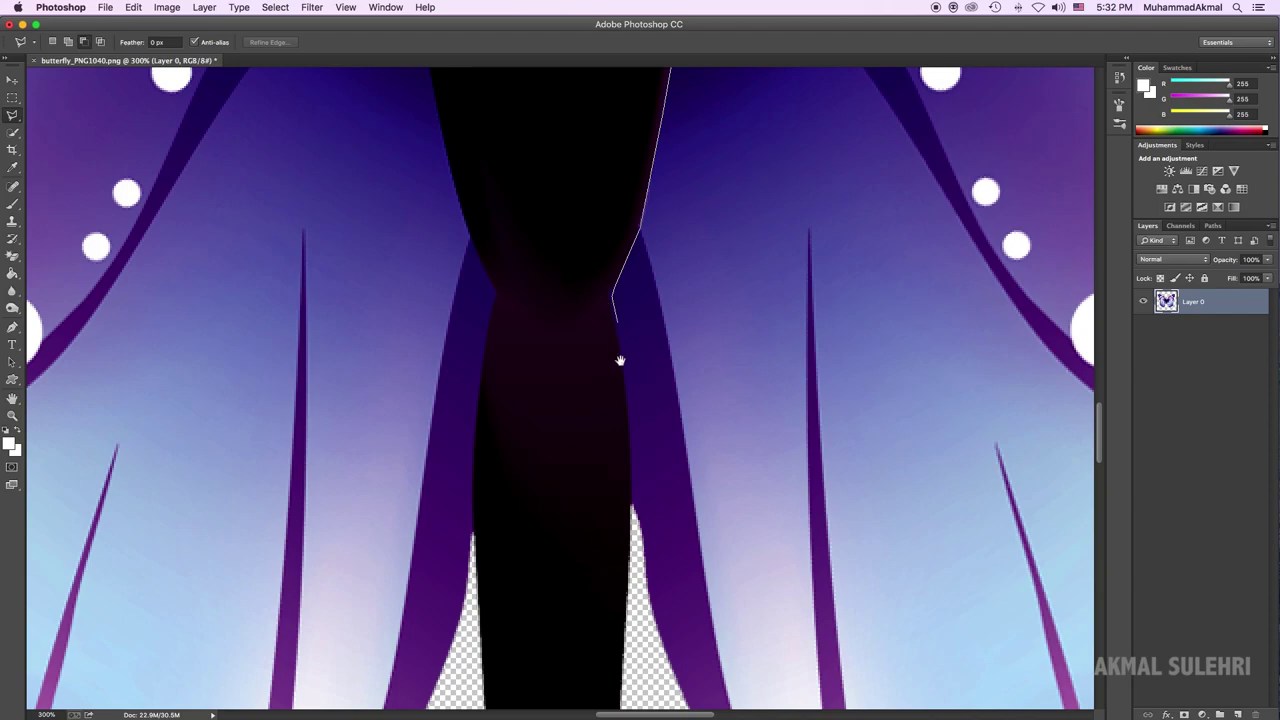
{"action": "left_click_drag", "start_coordinate": [620, 357], "coordinate": [631, 512]}
{"action": "scroll", "coordinate": [631, 512], "scroll_direction": "down", "scroll_amount": 6}
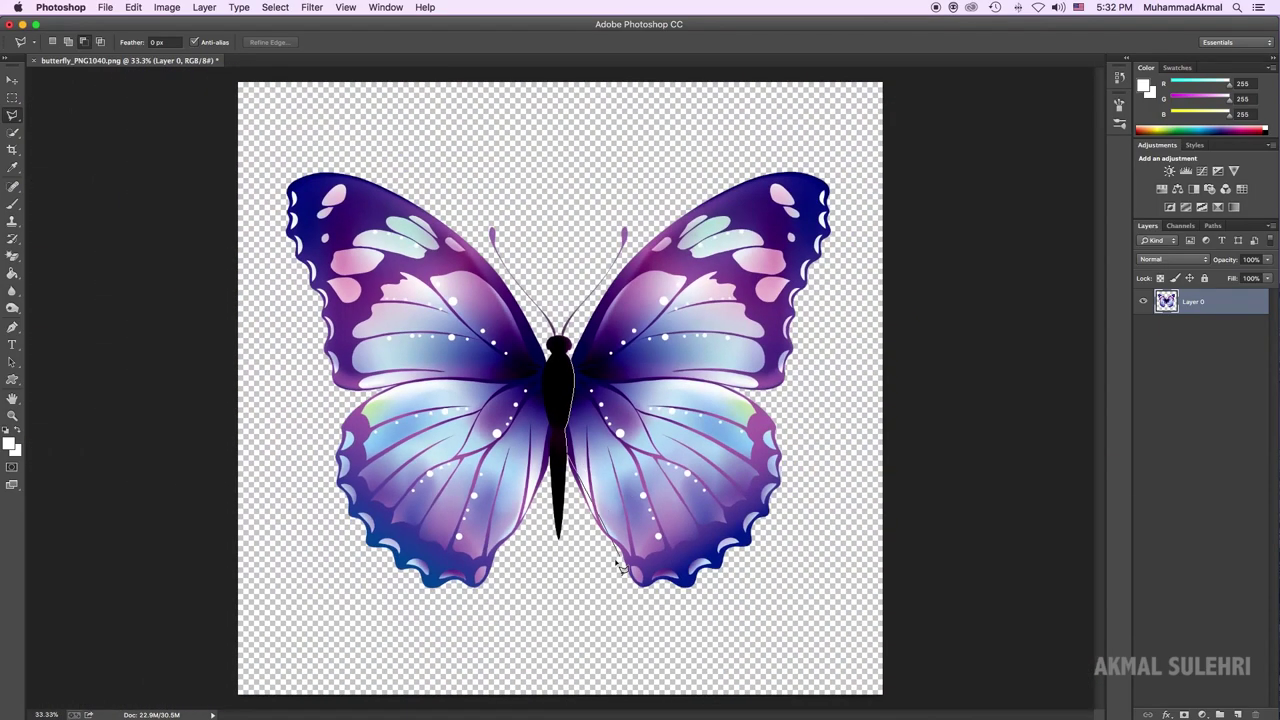
{"action": "mouse_move", "coordinate": [618, 565]}
{"action": "left_mouse_down"}
{"action": "mouse_move", "coordinate": [760, 133]}
{"action": "mouse_move", "coordinate": [580, 360]}
{"action": "left_mouse_up"}
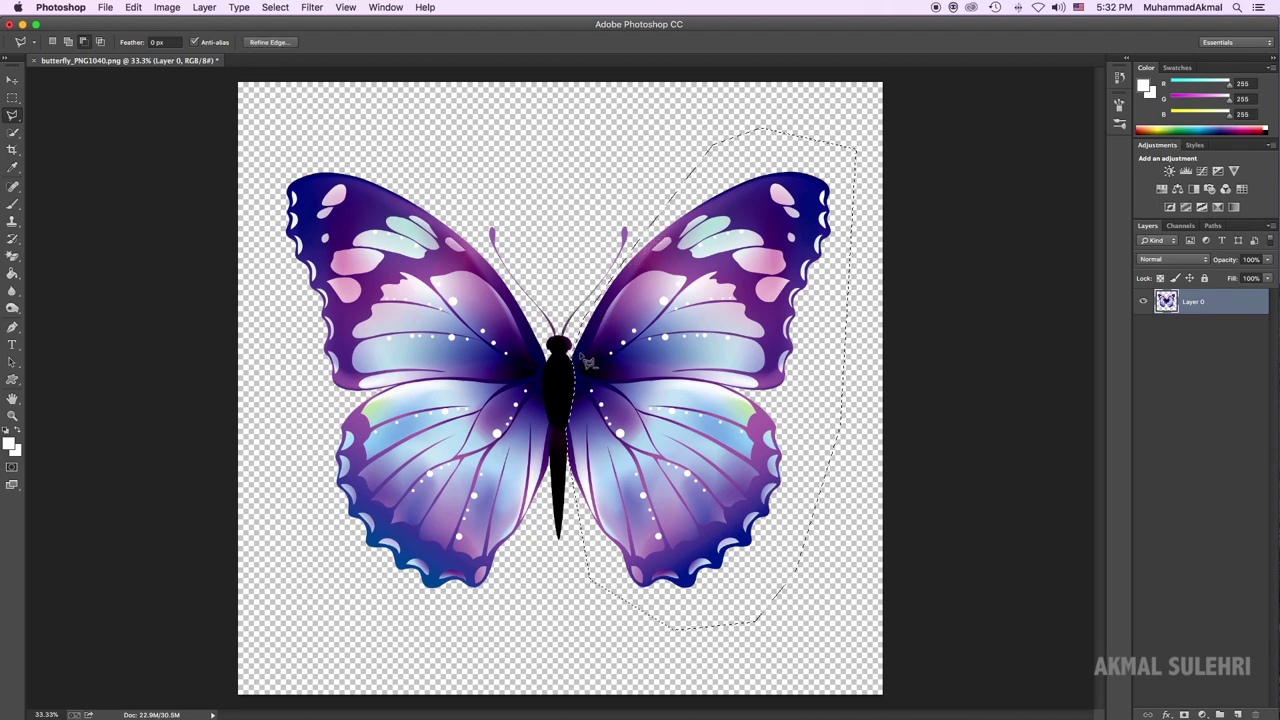
Cut the right-wing selection to a new Layer 1 with Layer Via Cut, then select Layer 0.
{"action": "right_click", "coordinate": [722, 290]}
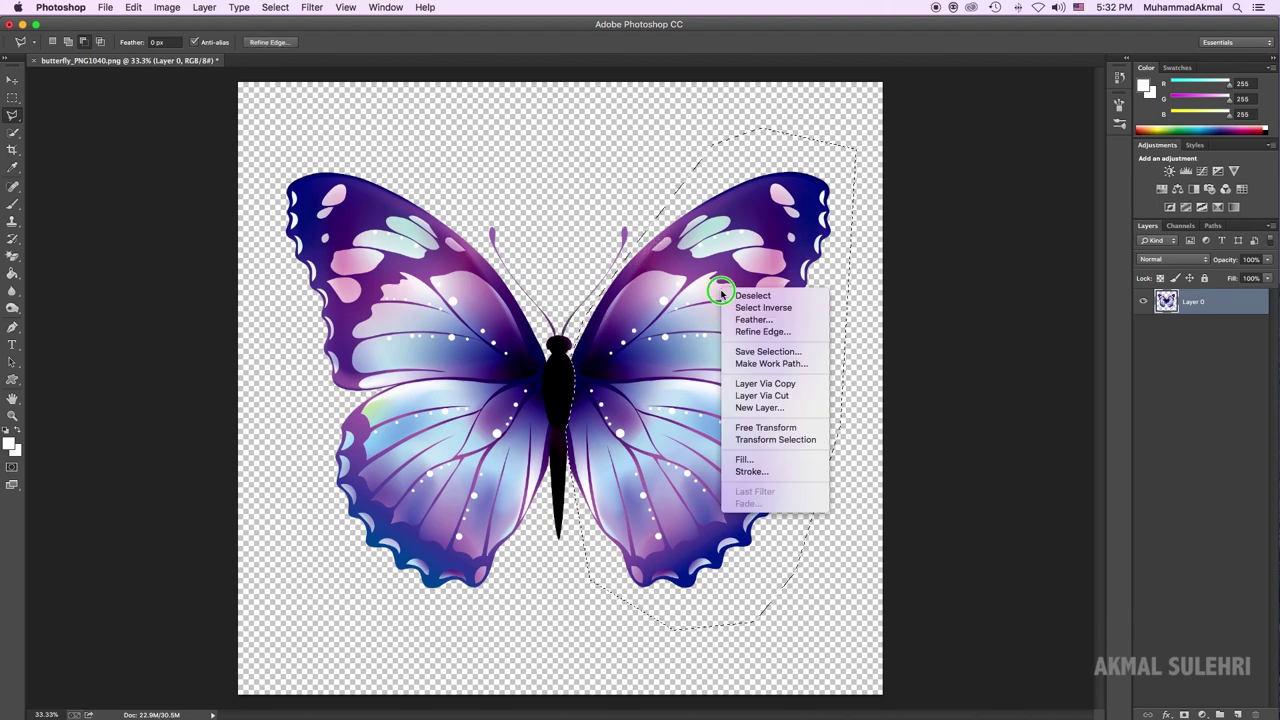
{"action": "left_click", "coordinate": [762, 396]}
{"action": "left_click", "coordinate": [1195, 330]}
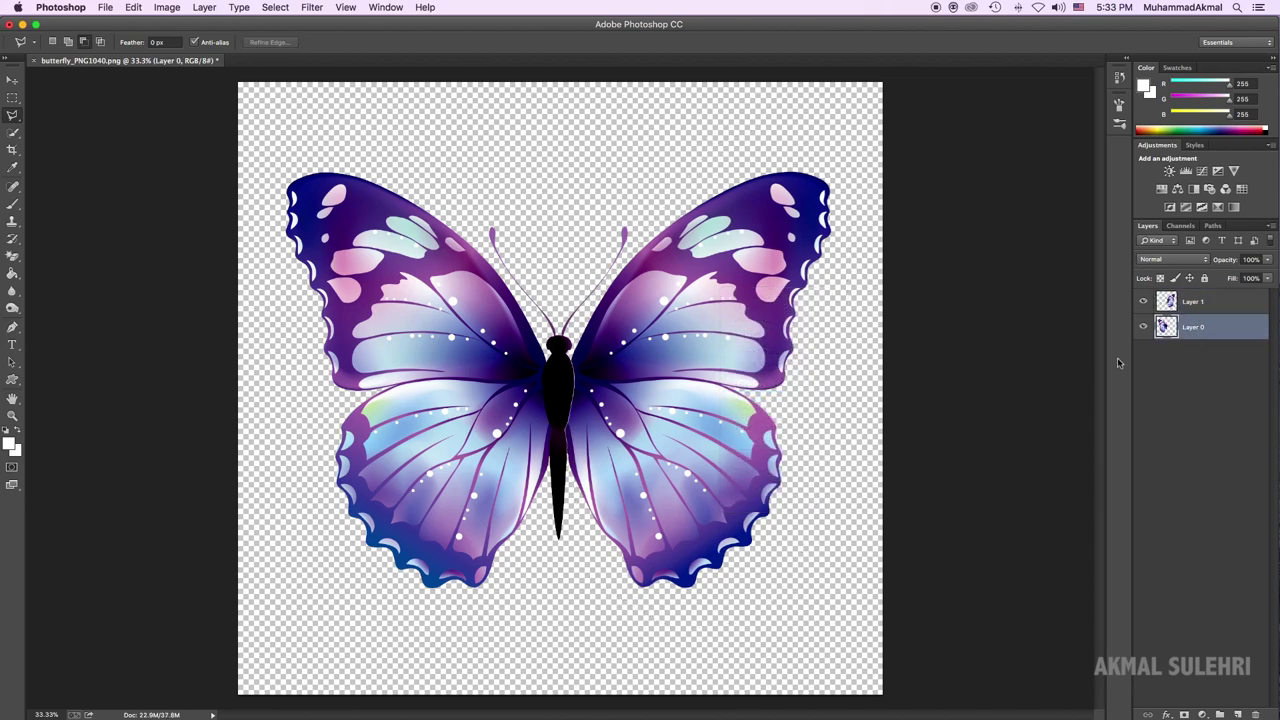
{"action": "key", "text": "alt+bracketright"}
Select Layer 0, switch back to the lasso and zoom in on the butterfly.
{"action": "key", "text": "v"}
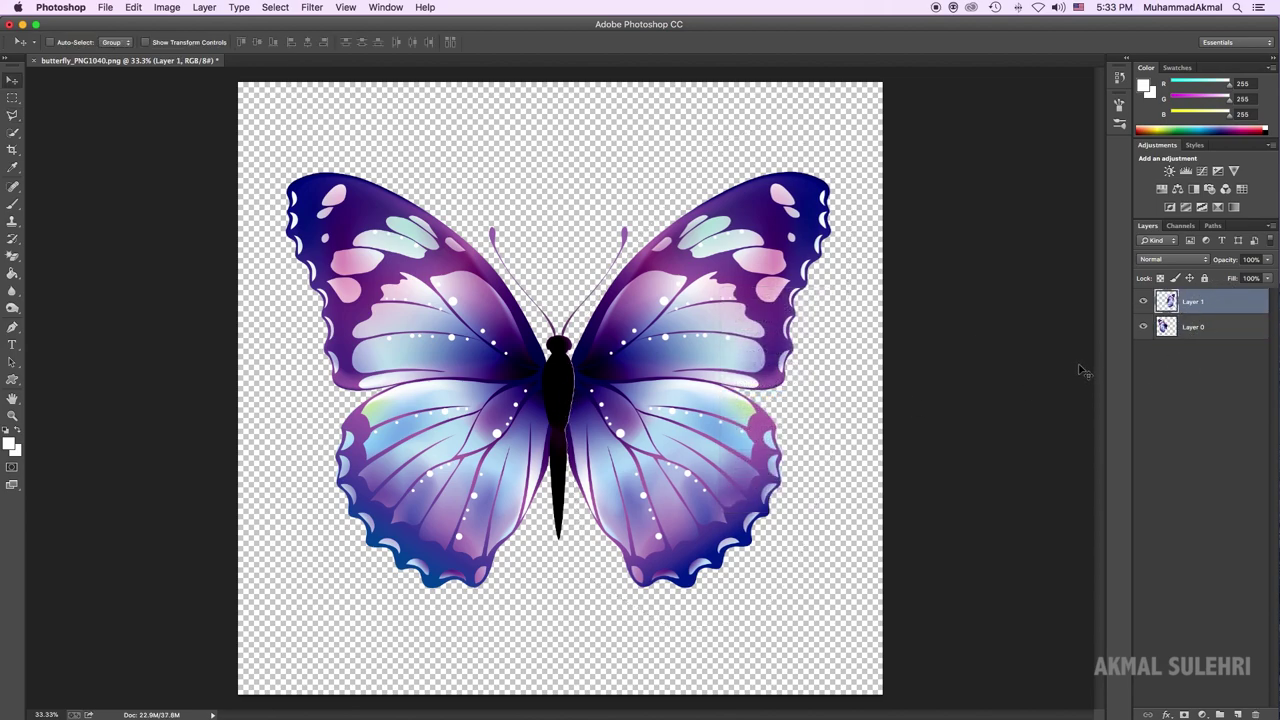
{"action": "left_click", "coordinate": [1204, 333]}
{"action": "key", "text": "l"}
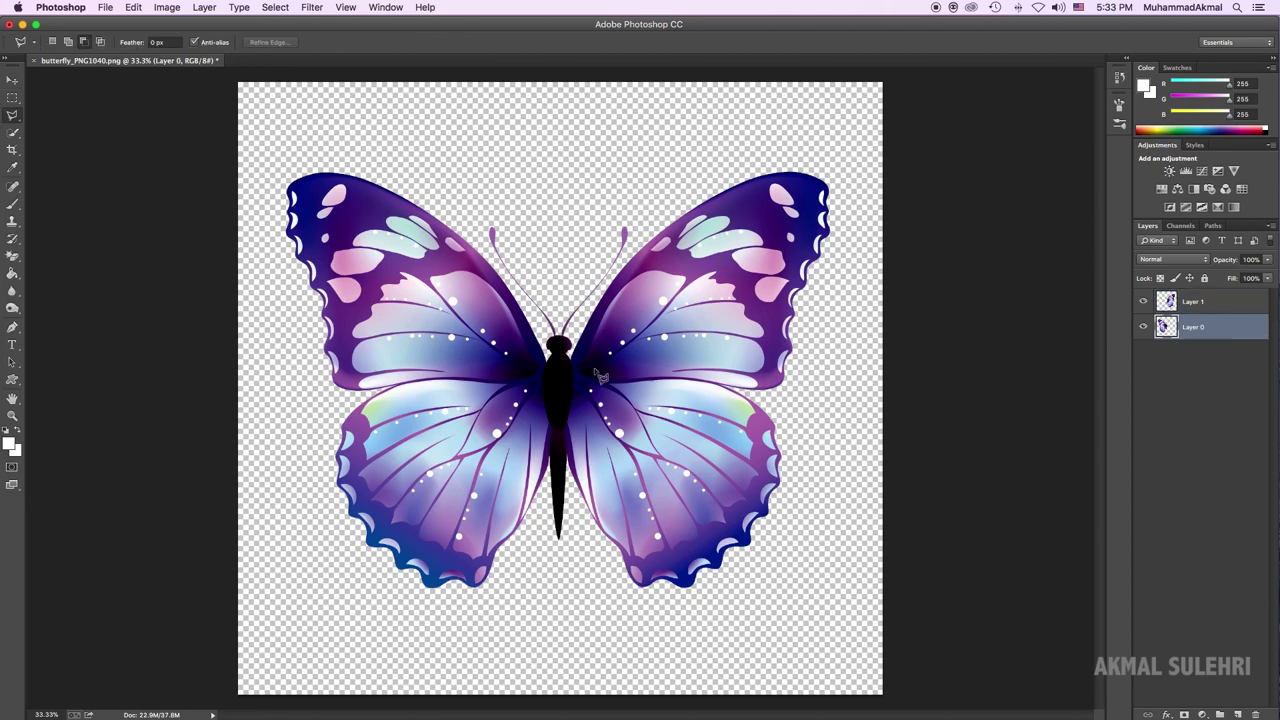
{"action": "key", "text": "ctrl+plus"}
{"action": "scroll", "coordinate": [537, 357], "scroll_direction": "up", "scroll_amount": 5}
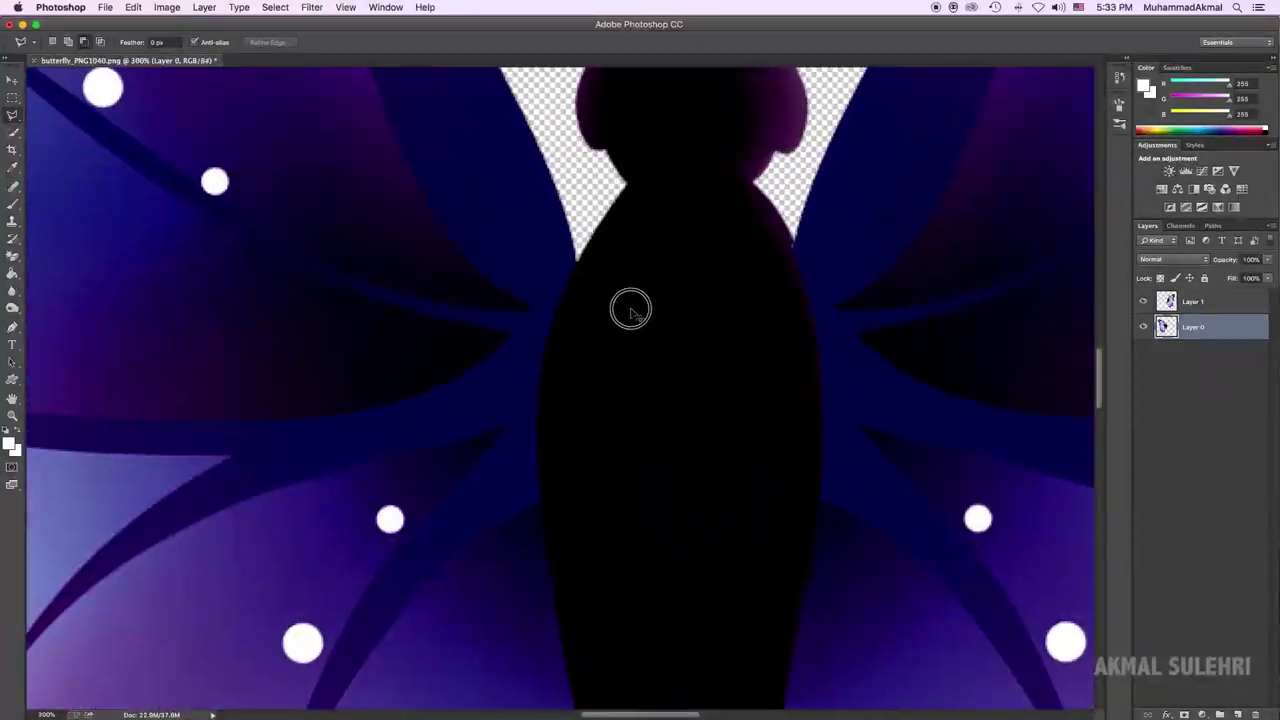
Trace a selection down the body's left edge and around the left wing.
{"action": "left_click", "coordinate": [602, 264]}
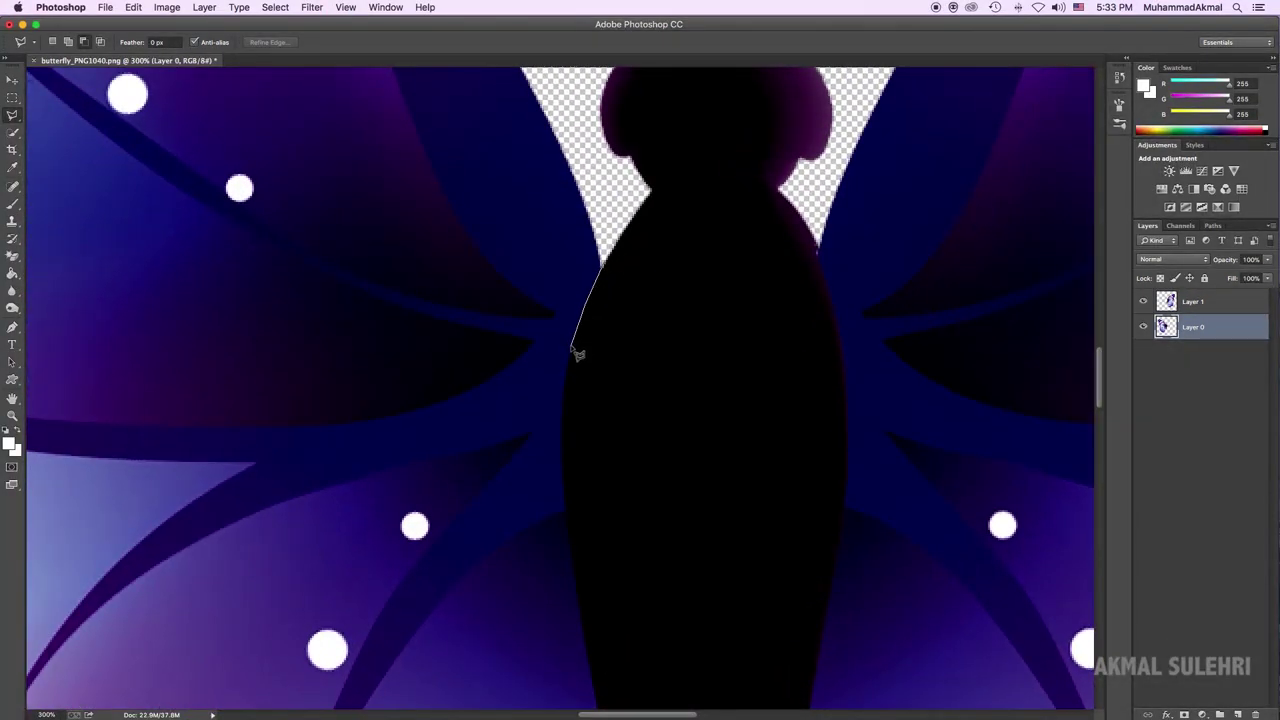
{"action": "left_click_drag", "start_coordinate": [572, 350], "coordinate": [575, 498]}
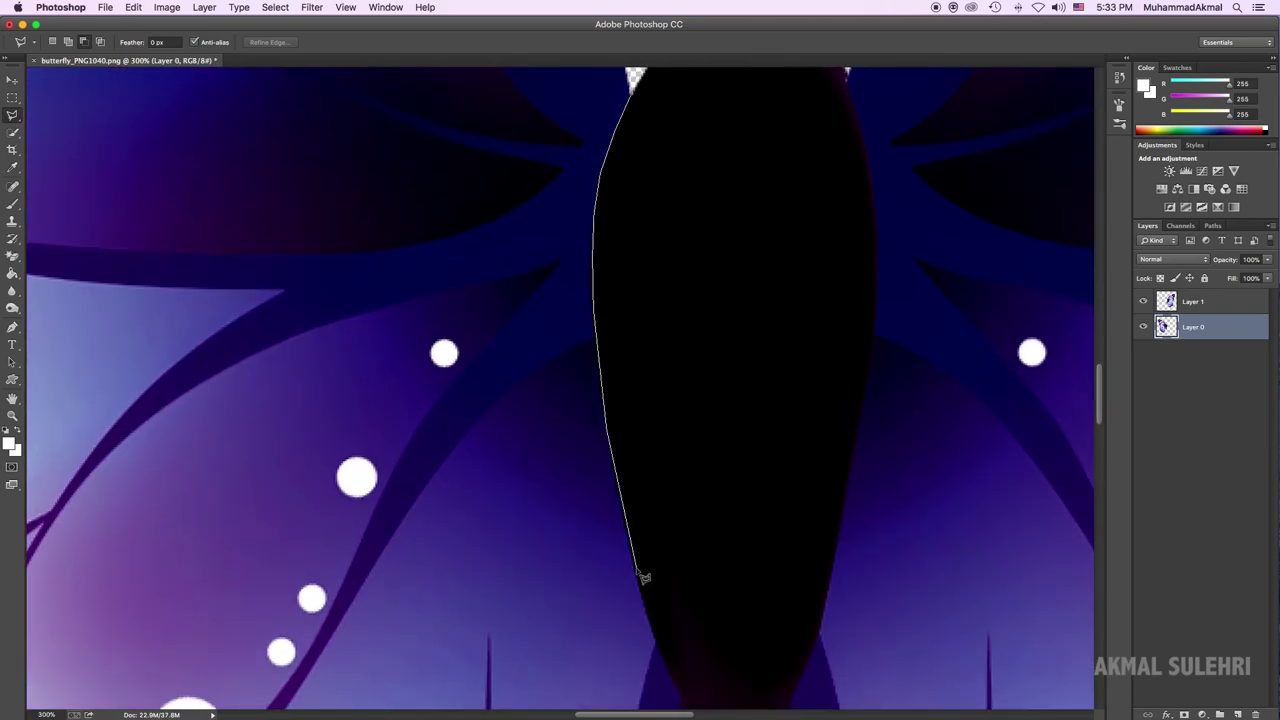
{"action": "mouse_move", "coordinate": [575, 498]}
{"action": "left_mouse_down"}
{"action": "mouse_move", "coordinate": [633, 568]}
{"action": "mouse_move", "coordinate": [651, 420]}
{"action": "mouse_move", "coordinate": [672, 466]}
{"action": "left_mouse_up"}
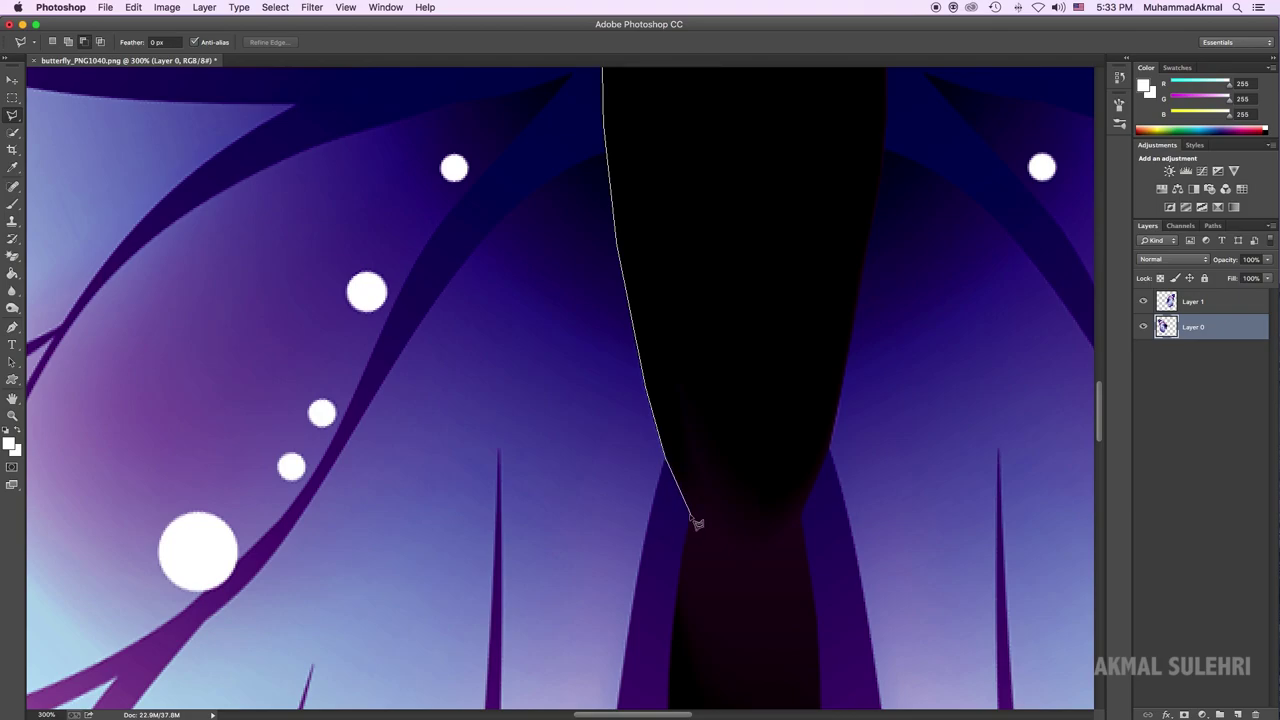
{"action": "mouse_move", "coordinate": [697, 522]}
{"action": "left_mouse_down"}
{"action": "mouse_move", "coordinate": [651, 354]}
{"action": "mouse_move", "coordinate": [679, 617]}
{"action": "mouse_move", "coordinate": [703, 598]}
{"action": "mouse_move", "coordinate": [525, 625]}
{"action": "mouse_move", "coordinate": [309, 500]}
{"action": "mouse_move", "coordinate": [260, 189]}
{"action": "mouse_move", "coordinate": [406, 174]}
{"action": "mouse_move", "coordinate": [478, 236]}
{"action": "mouse_move", "coordinate": [612, 452]}
{"action": "left_mouse_up"}
{"action": "key", "text": "ctrl+minus"}
{"action": "key", "text": "ctrl+minus"}
{"action": "key", "text": "ctrl+minus"}
{"action": "key", "text": "ctrl+minus"}
{"action": "key", "text": "ctrl+minus"}
{"action": "key", "text": "ctrl+plus"}
{"action": "key", "text": "ctrl+plus"}
Cut the left wing onto a new Layer 2 with Layer Via Cut, then select Layer 0.
{"action": "right_click", "coordinate": [499, 388]}
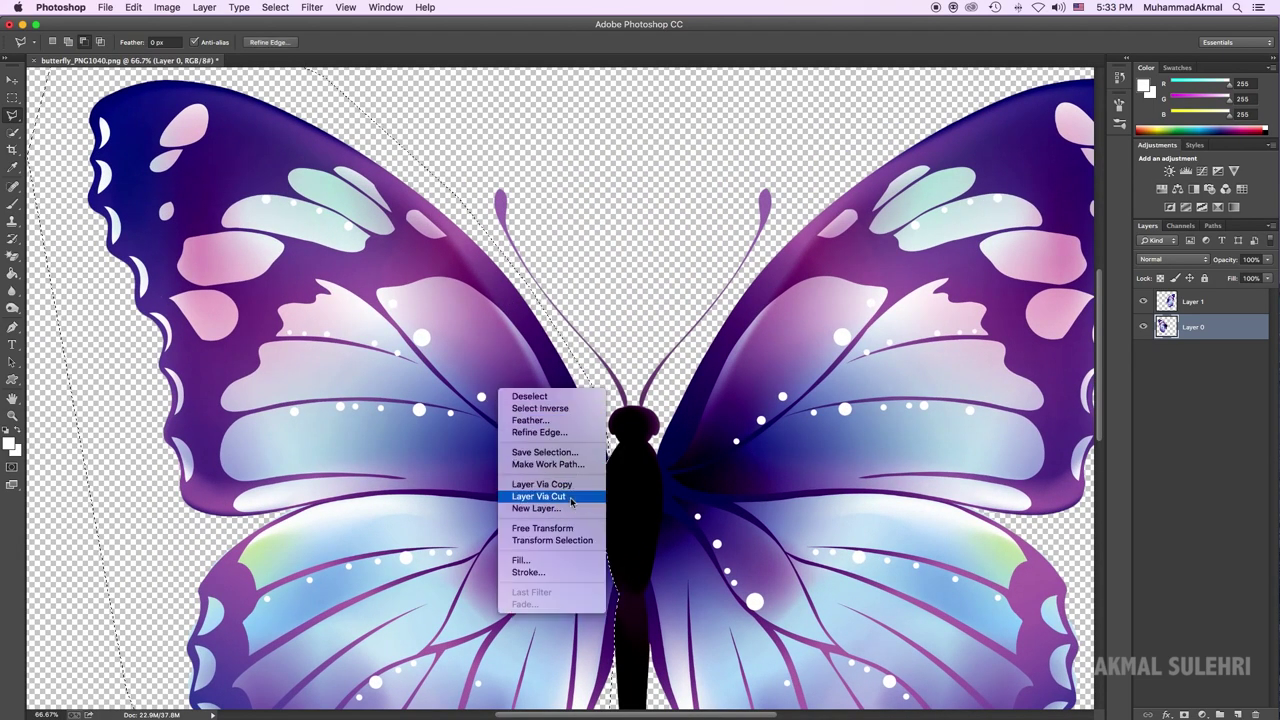
{"action": "left_click", "coordinate": [572, 502]}
{"action": "key", "text": "v"}
{"action": "right_click", "coordinate": [456, 421]}
{"action": "left_click", "coordinate": [480, 429]}
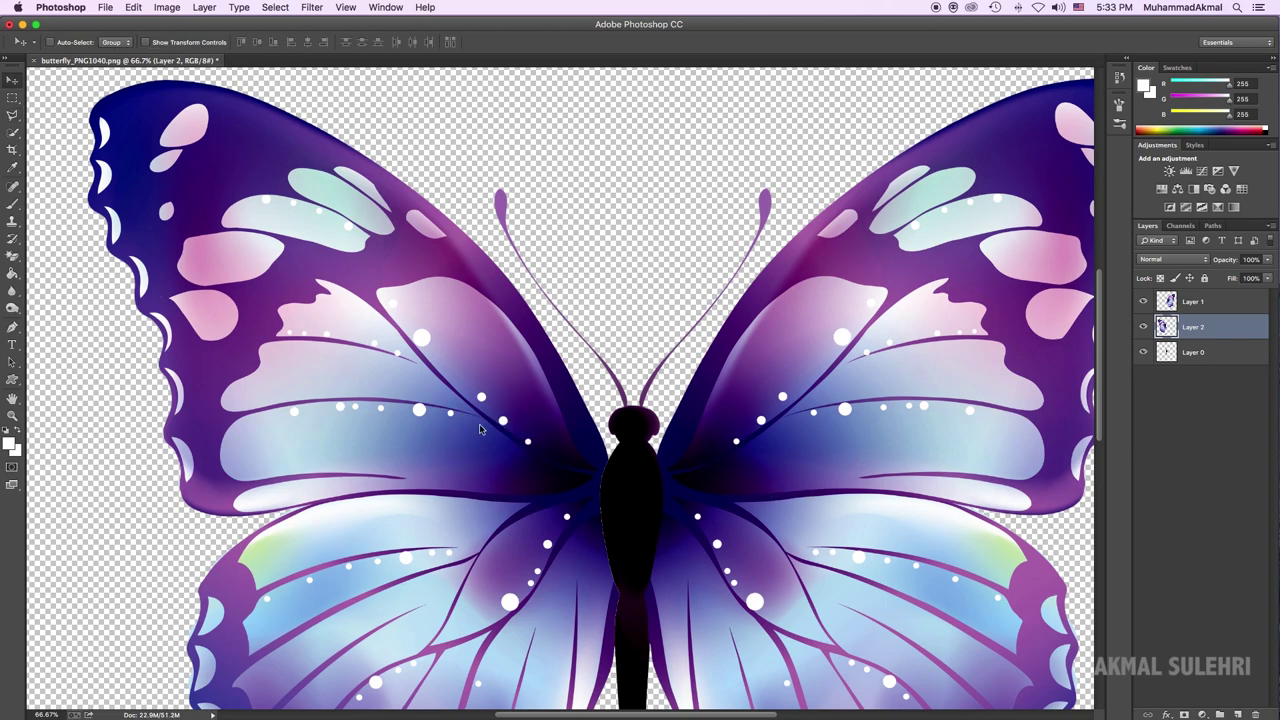
{"action": "left_click", "coordinate": [1193, 354]}
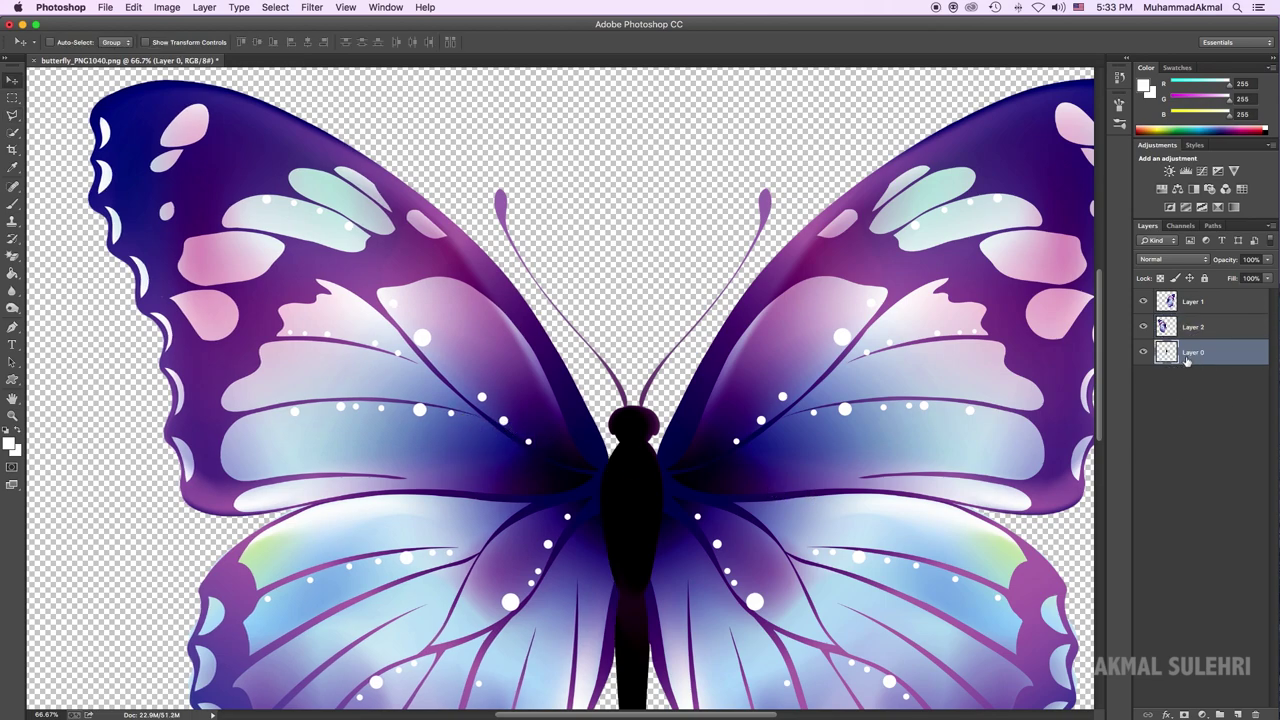
Rename Layer 0 to body, Layer 2 to wing1, Layer 1 to wing2, and save as butterfly.psd.
{"action": "double_click", "coordinate": [1195, 353]}
{"action": "key", "text": "Return"}
{"action": "double_click", "coordinate": [1196, 327]}
{"action": "type", "text": "wing 1"}
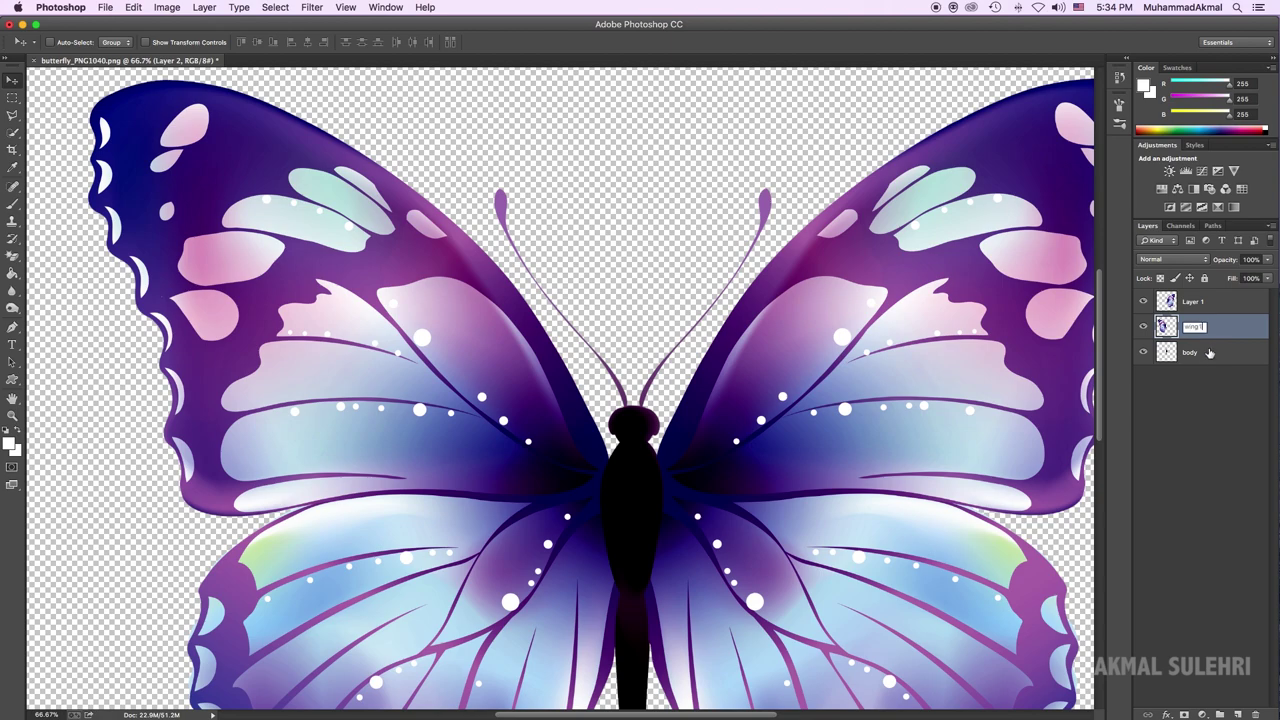
{"action": "key", "text": "Return"}
{"action": "double_click", "coordinate": [1196, 302]}
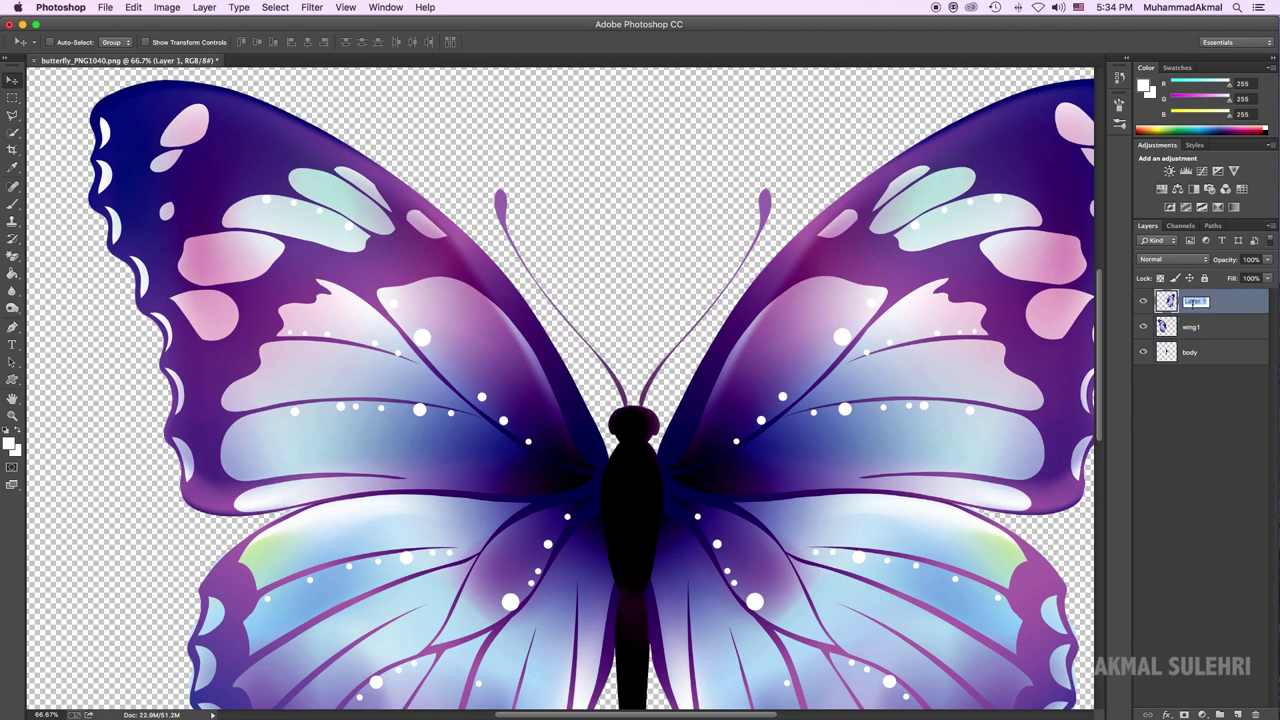
{"action": "type", "text": "wing2"}
{"action": "key", "text": "Return"}
{"action": "key", "text": "super+minus"}
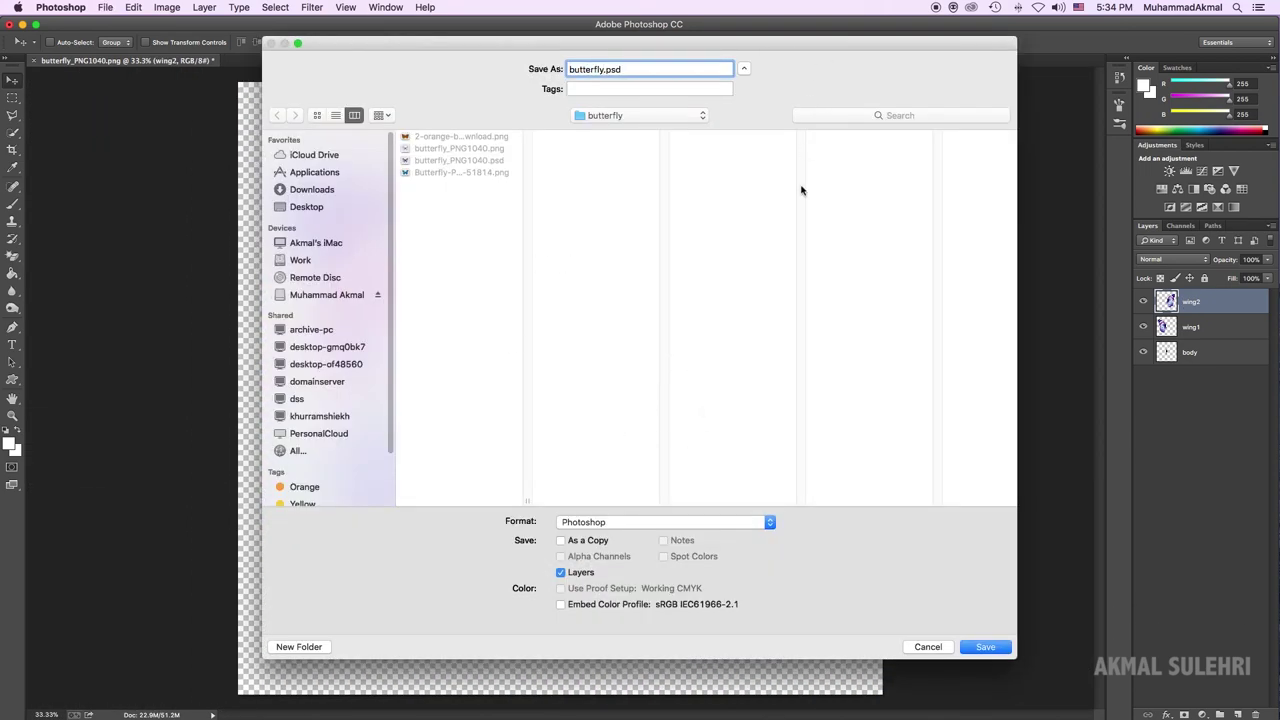
{"action": "left_click", "coordinate": [983, 648]}
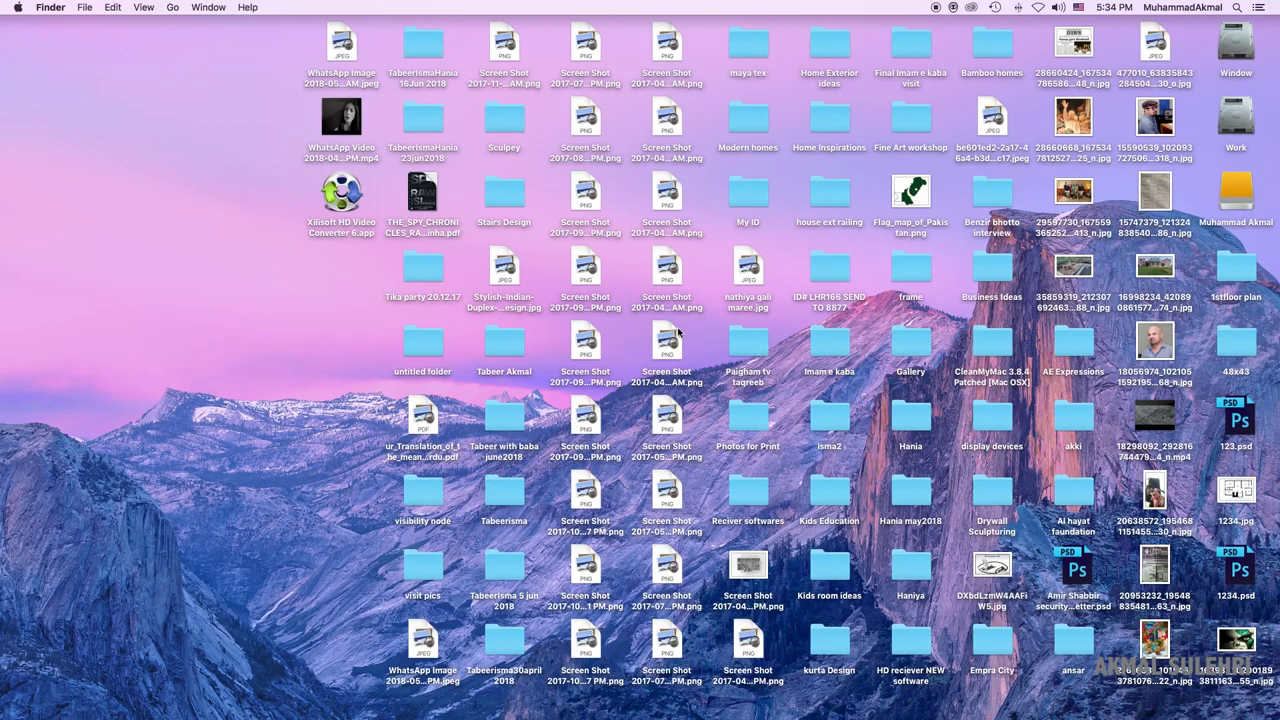
Switch to After Effects and create a new composition, Comp 1, with default settings.
{"action": "left_click", "coordinate": [875, 690]}
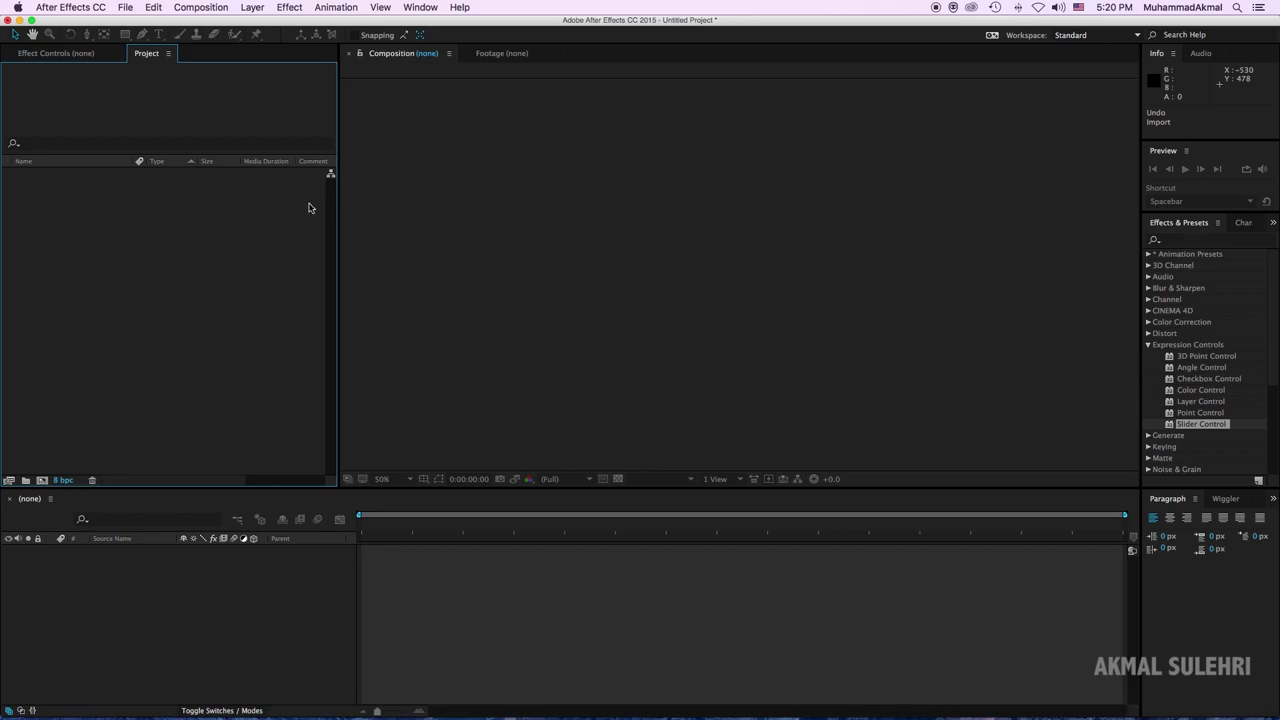
{"action": "right_click", "coordinate": [209, 296]}
{"action": "left_click", "coordinate": [246, 302]}
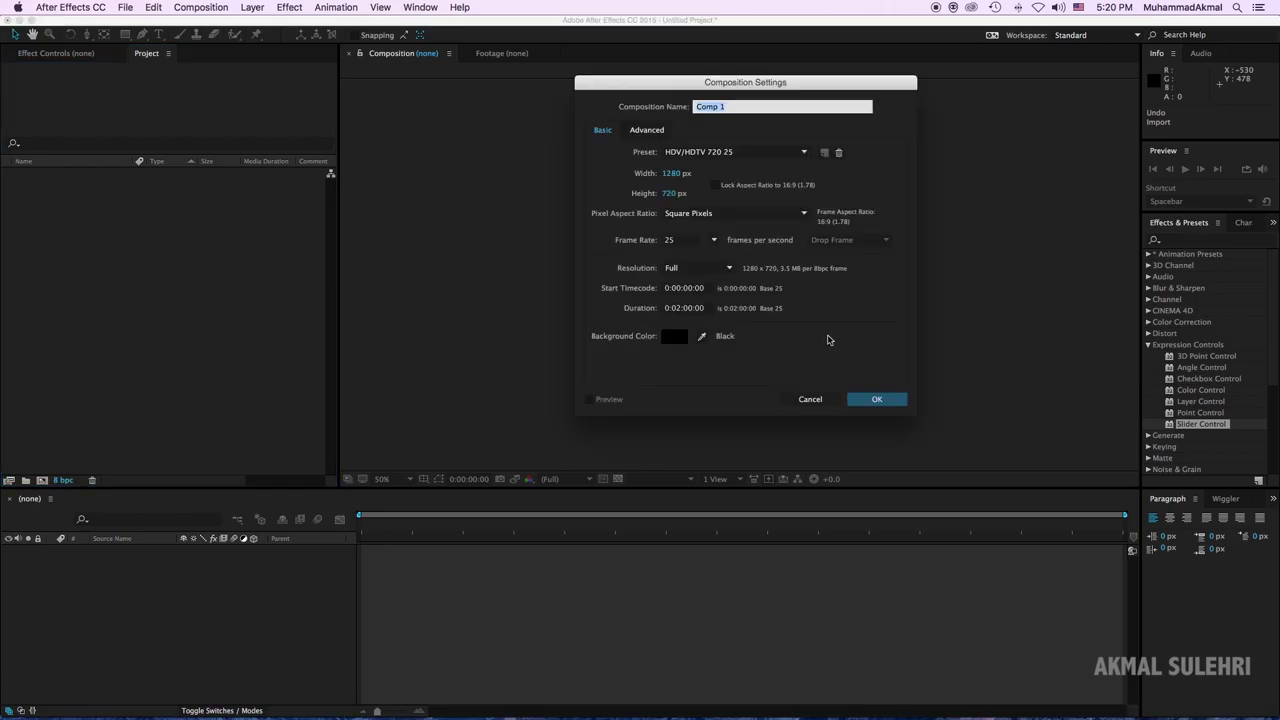
{"action": "left_click", "coordinate": [877, 399]}
Import butterfly_PNG1040.psd into the project with Import Kind set to Composition.
{"action": "right_click", "coordinate": [193, 303]}
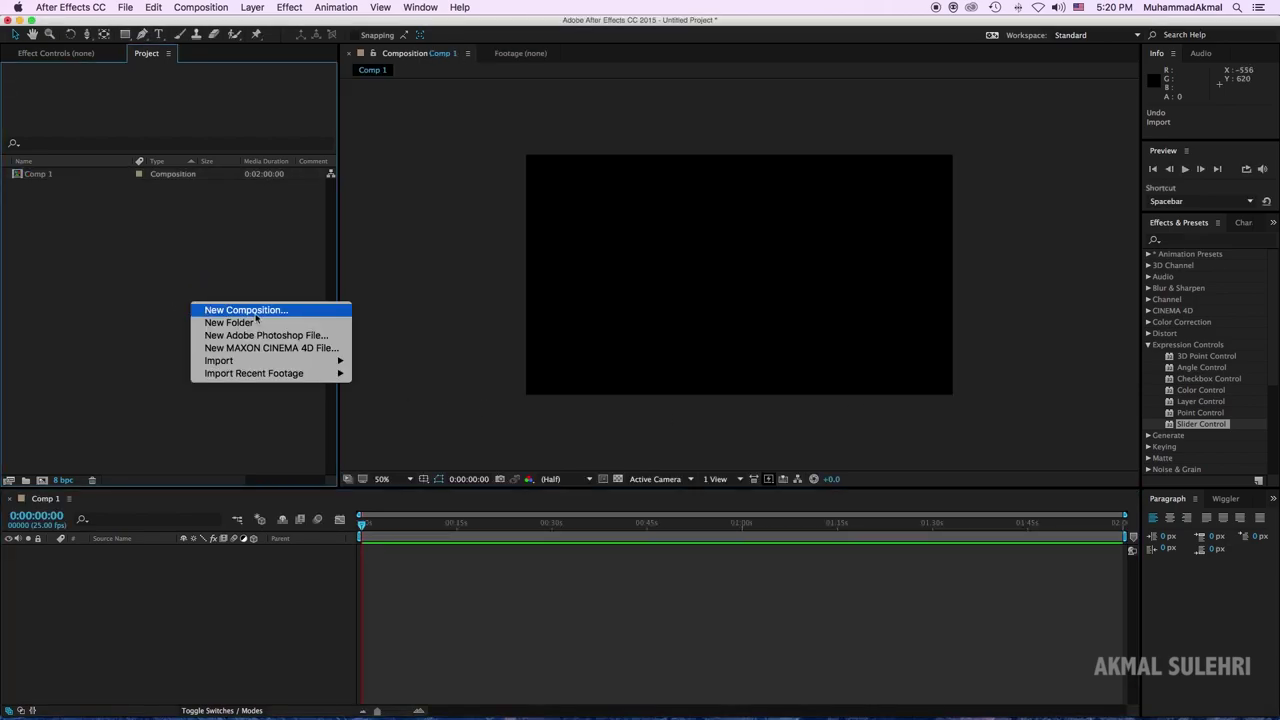
{"action": "mouse_move", "coordinate": [300, 360]}
{"action": "left_click", "coordinate": [370, 363]}
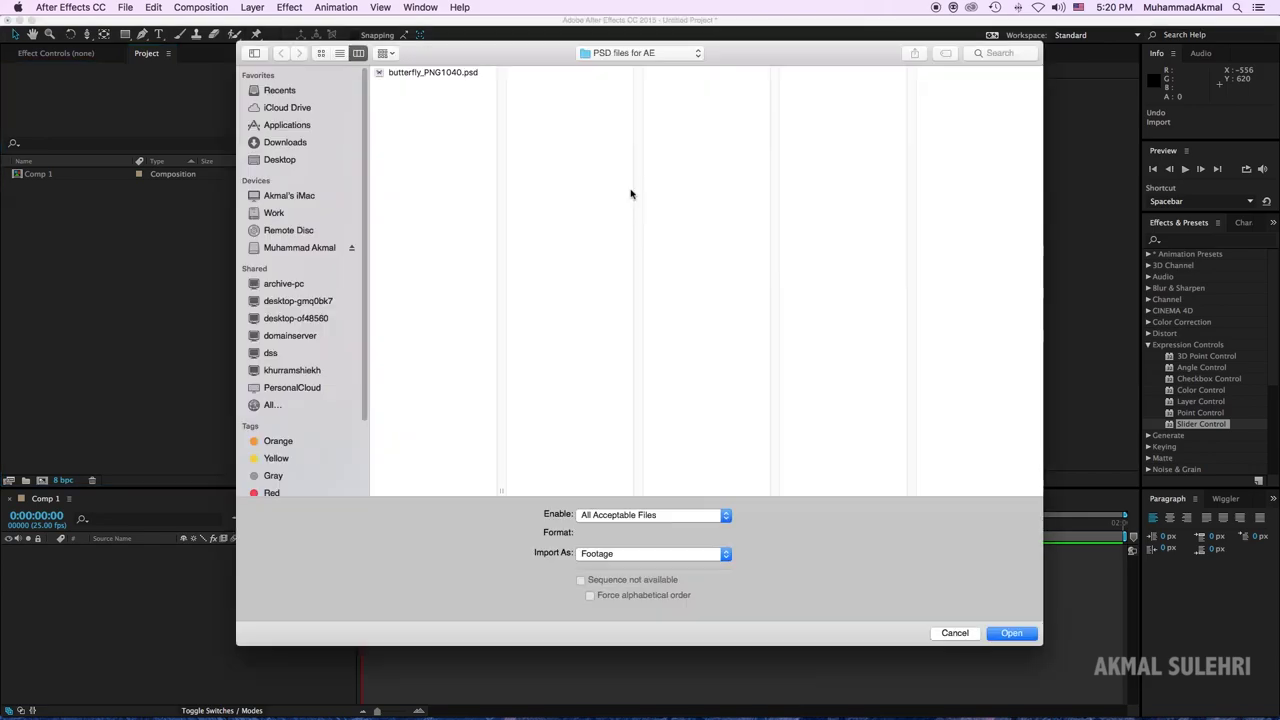
{"action": "left_click", "coordinate": [450, 72]}
{"action": "left_click", "coordinate": [1010, 632]}
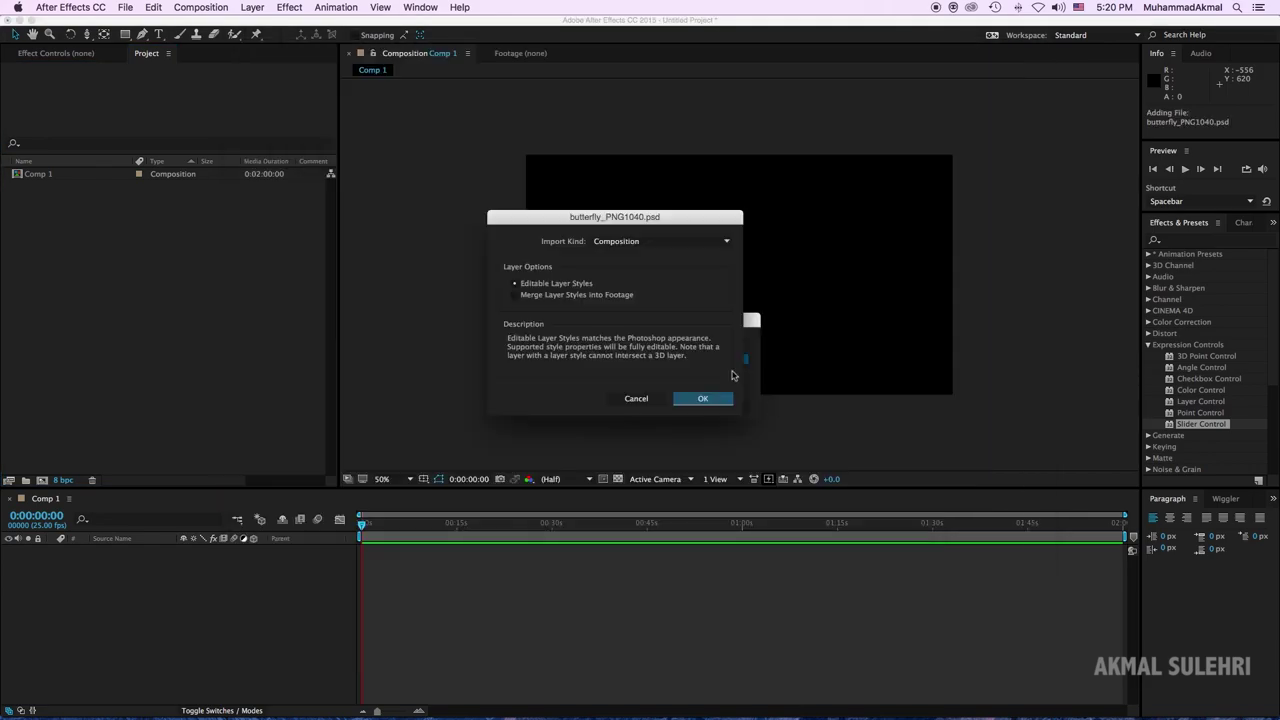
{"action": "left_click", "coordinate": [703, 399]}
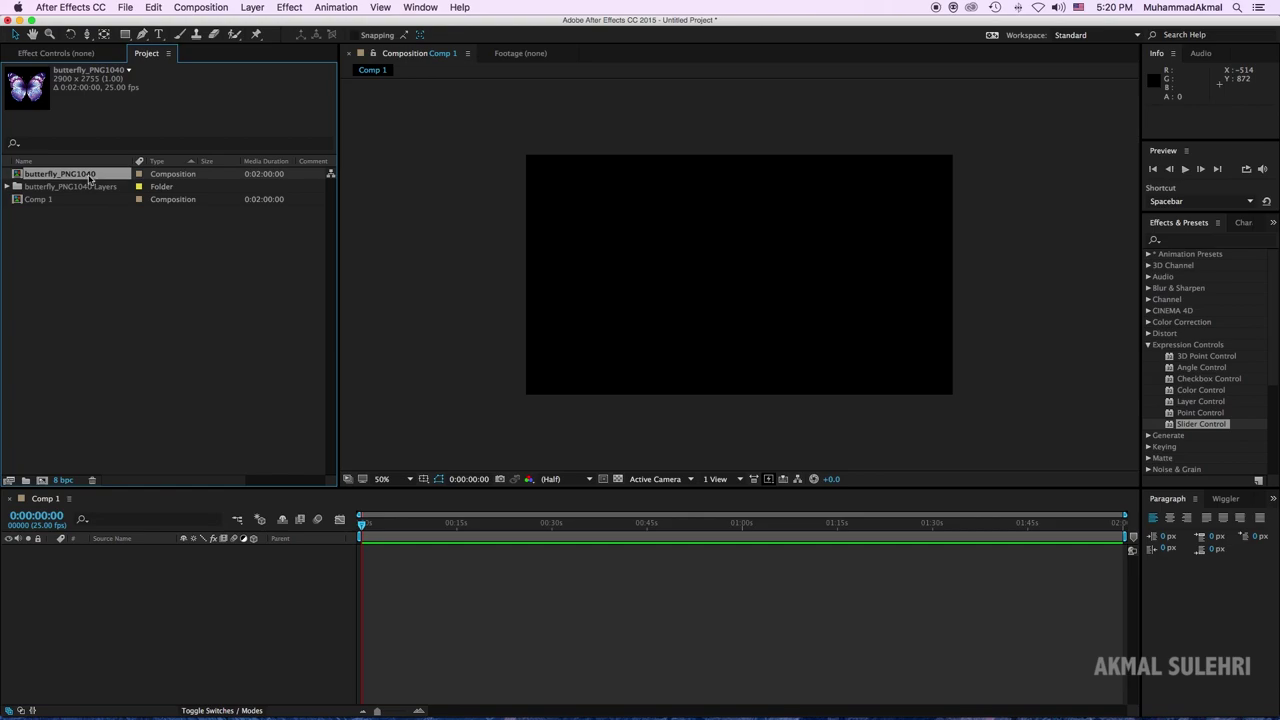
Expand the butterfly_PNG1040 Layers folder and drag the head, wing1 and wing2 layers into Comp 1.
{"action": "left_click", "coordinate": [7, 187]}
{"action": "left_click", "coordinate": [50, 199]}
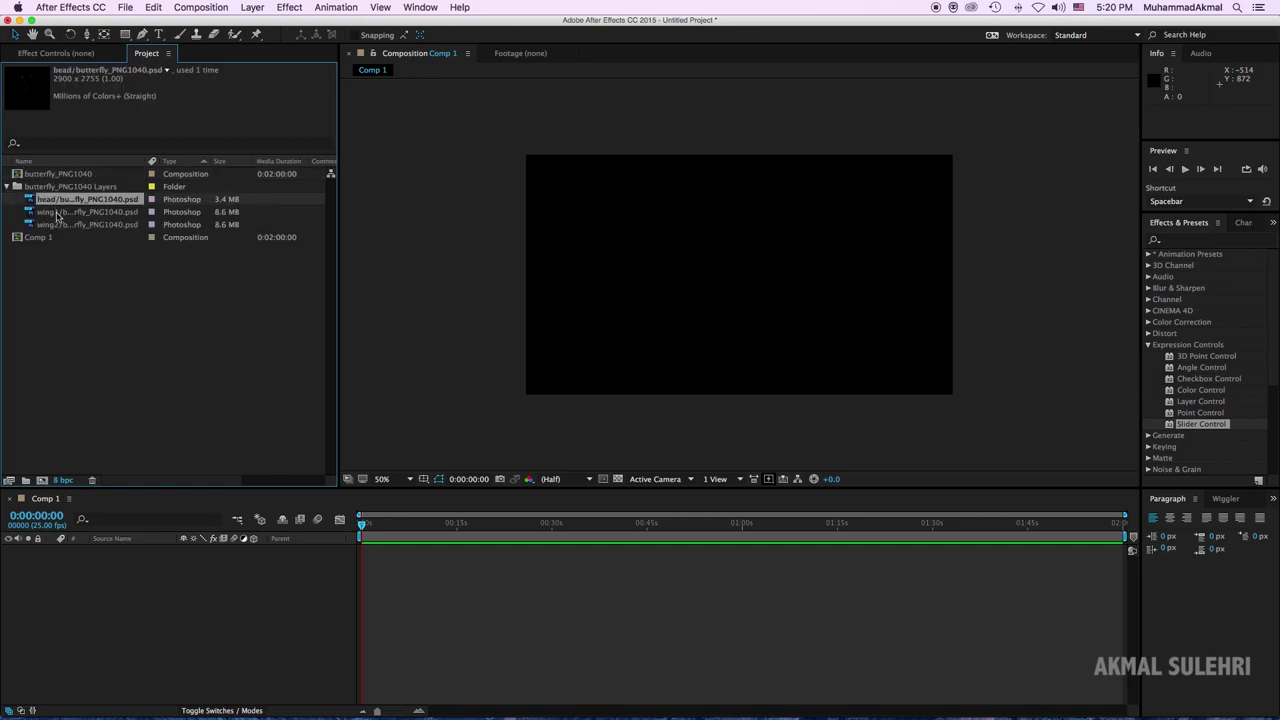
{"action": "left_click", "coordinate": [65, 225]}
{"action": "left_click", "coordinate": [30, 200], "text": "shift"}
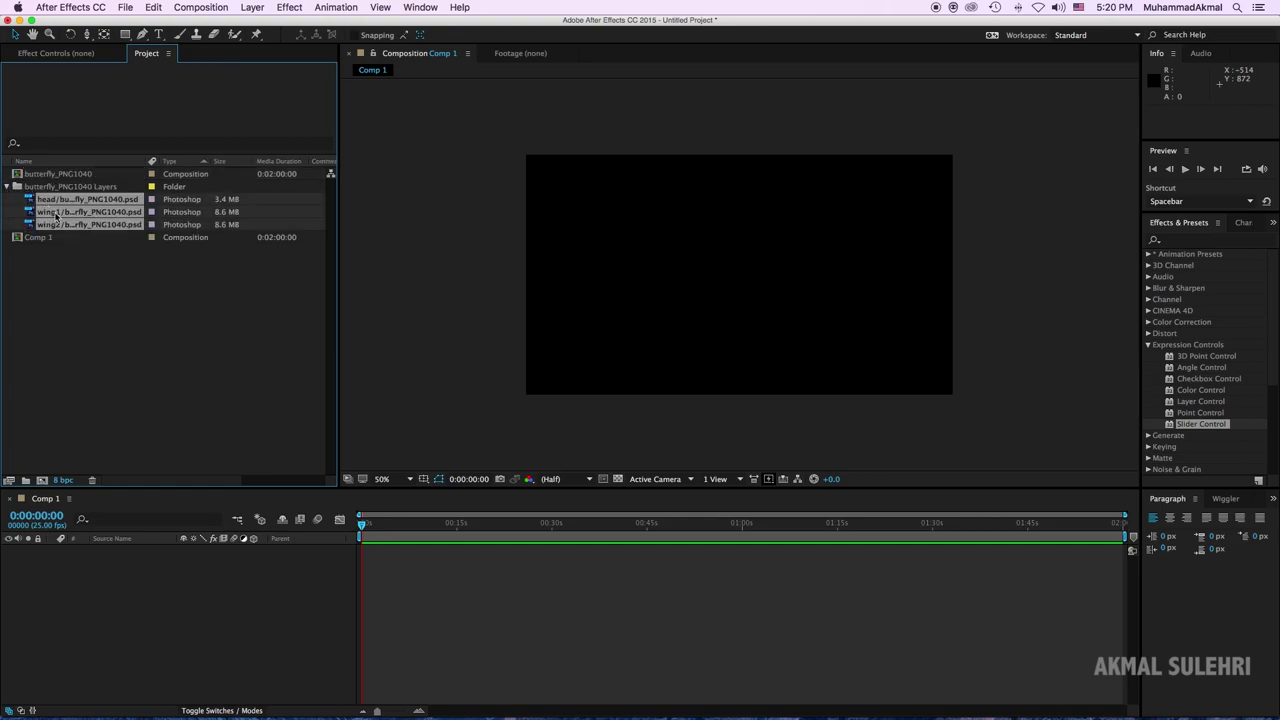
{"action": "left_click_drag", "start_coordinate": [62, 206], "coordinate": [151, 577]}
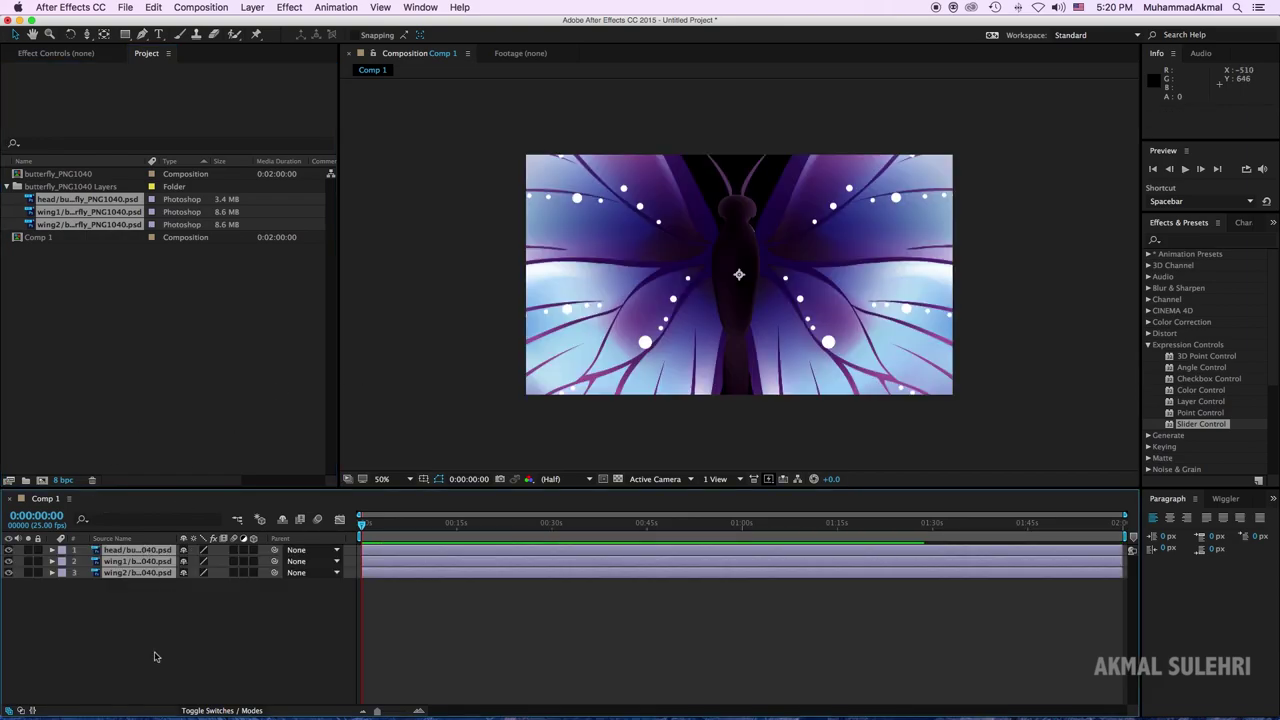
Scale all three layers down to 29%.
{"action": "key", "text": "s"}
{"action": "left_click_drag", "start_coordinate": [202, 612], "coordinate": [160, 616]}
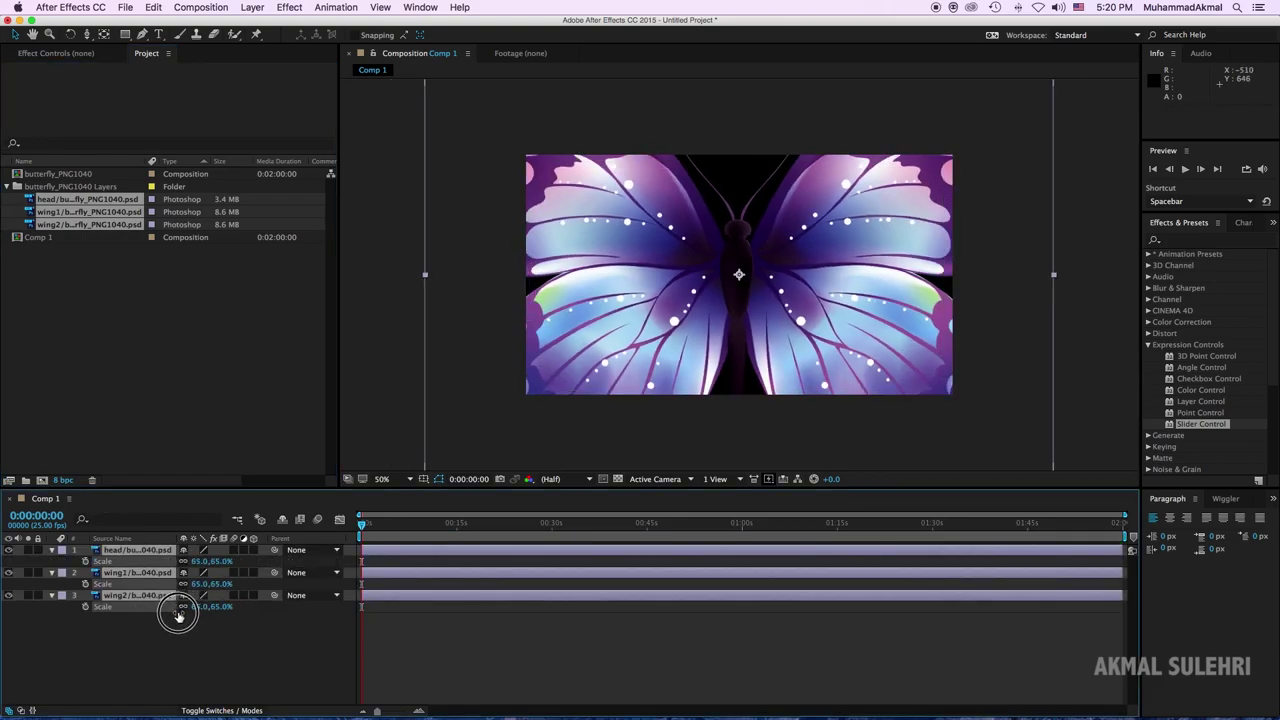
{"action": "left_click", "coordinate": [160, 616]}
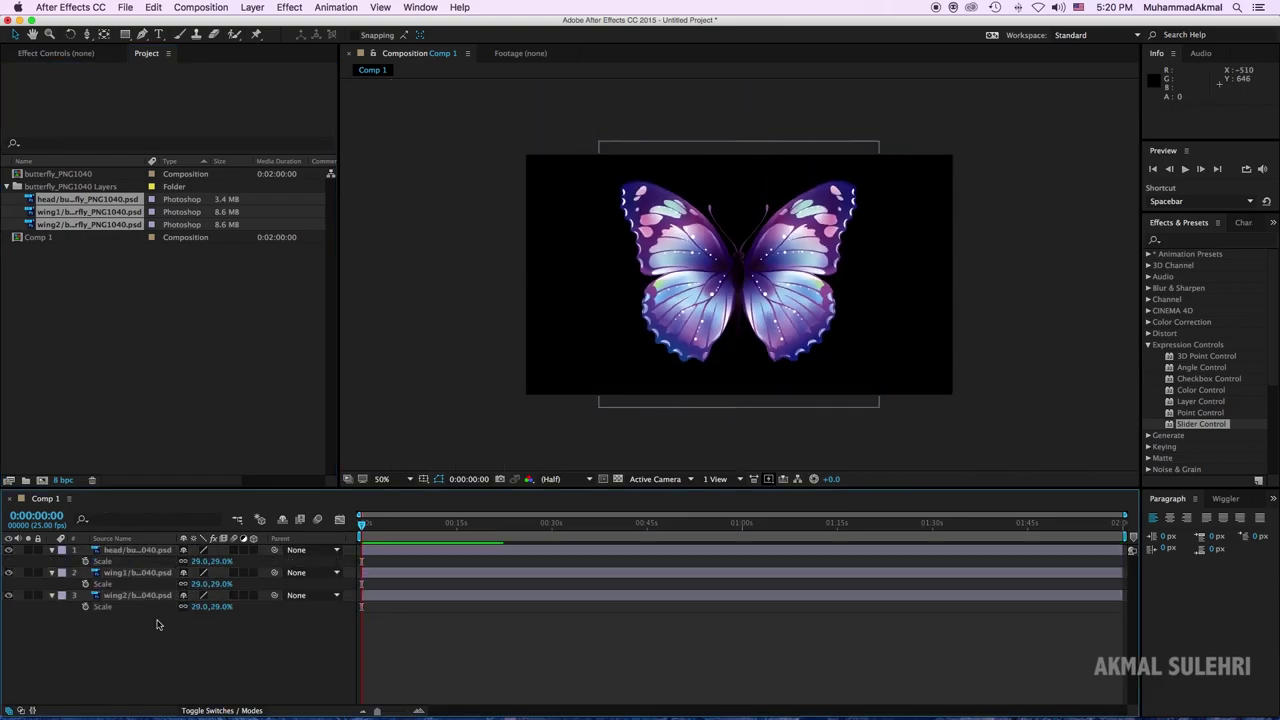
Turn on the 3D layer switch for head, wing1 and wing2.
{"action": "key", "text": "ctrl+a"}
{"action": "key", "text": "s"}
{"action": "left_click", "coordinate": [183, 611]}
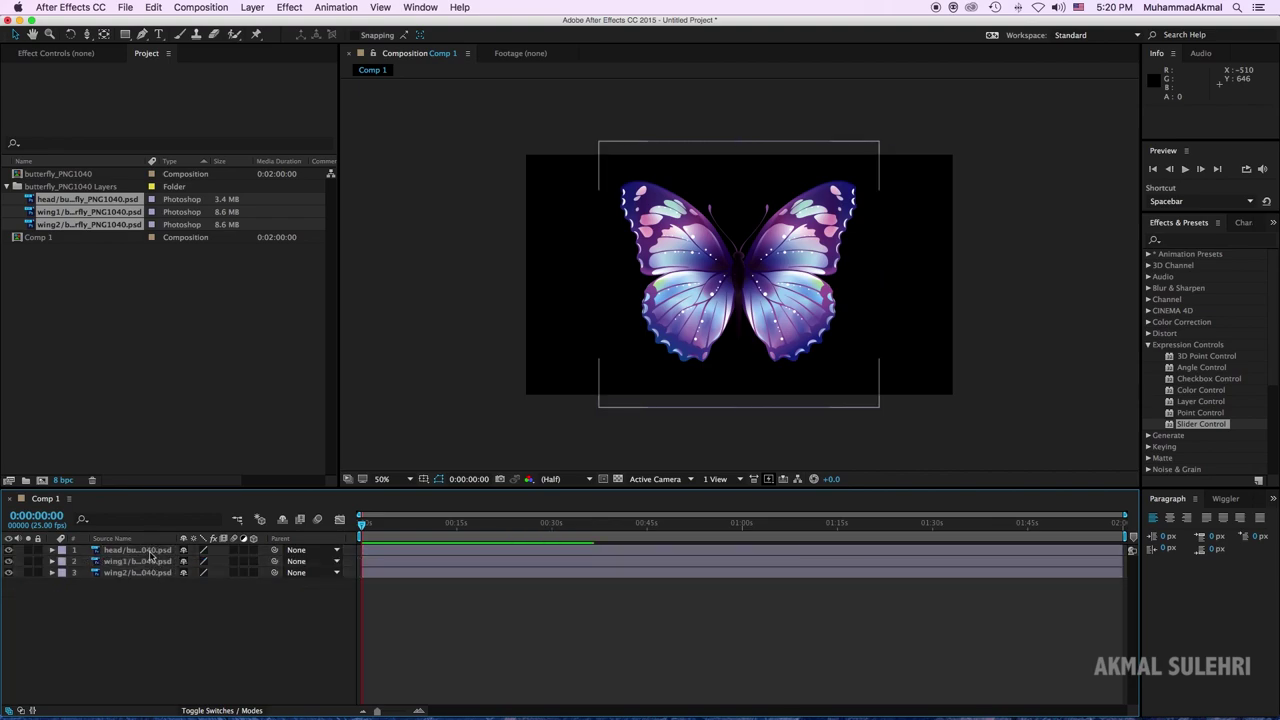
{"action": "left_click_drag", "start_coordinate": [253, 550], "coordinate": [254, 574]}
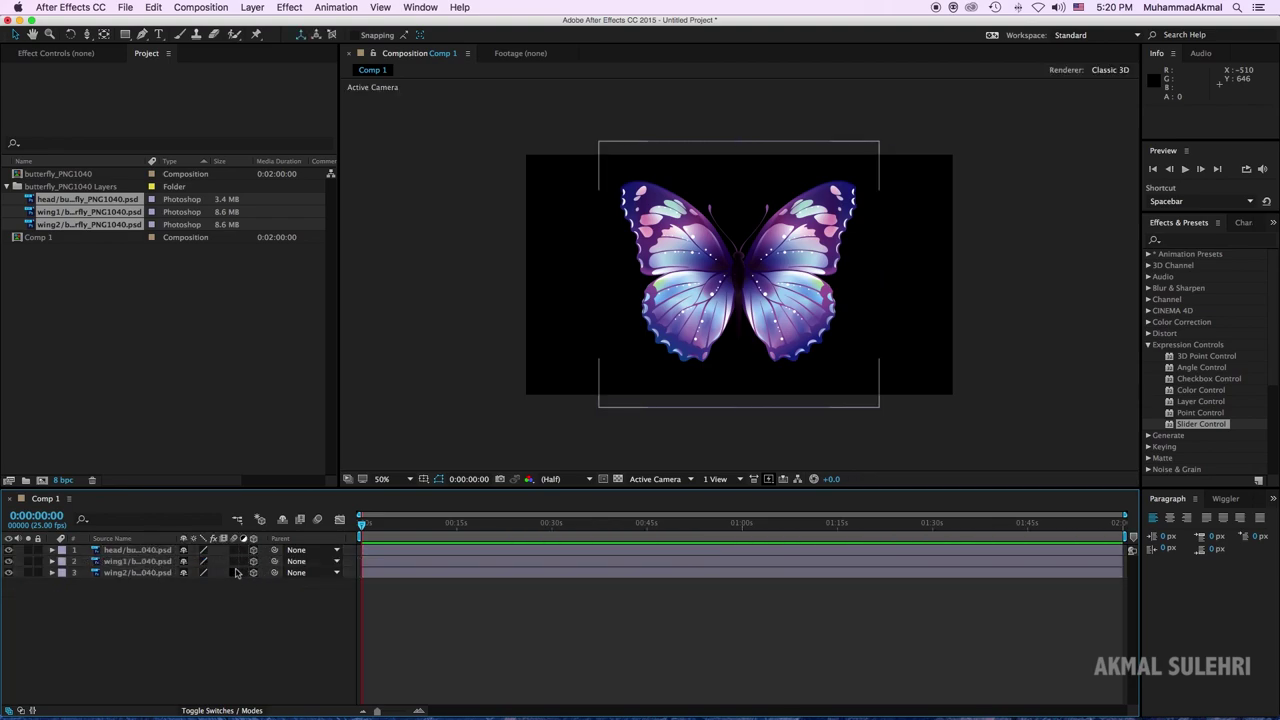
Set wing1's Orientation Y to 286° and keyframe it at frame 0.
{"action": "left_click", "coordinate": [165, 561]}
{"action": "key", "text": "r"}
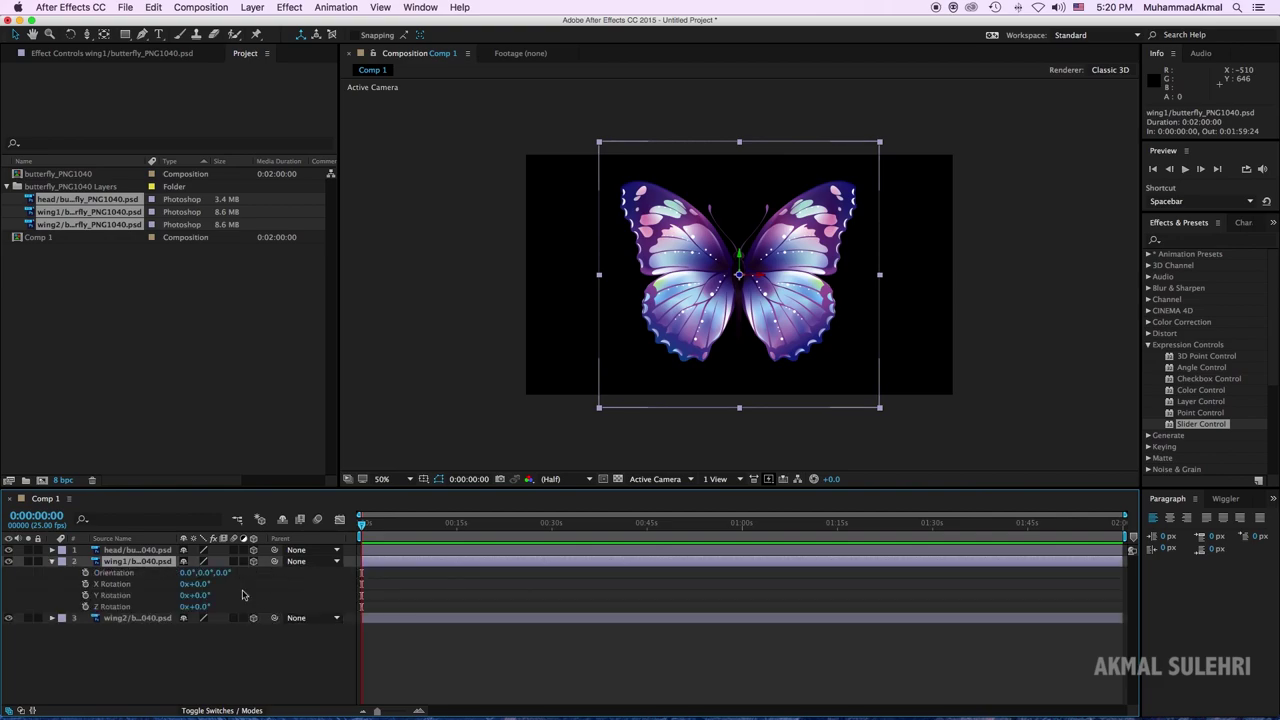
{"action": "left_click_drag", "start_coordinate": [207, 577], "coordinate": [150, 583]}
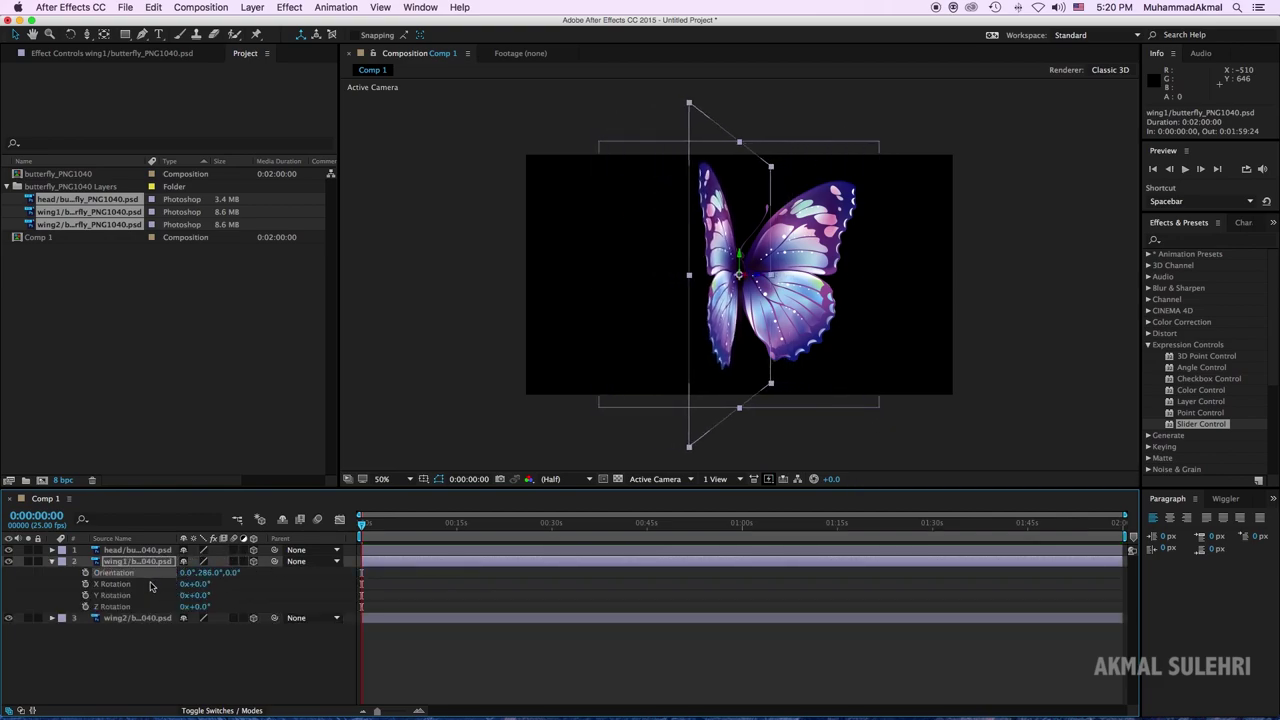
{"action": "left_click", "coordinate": [86, 572]}
Keyframe wing1's Orientation at 57° on frame 5, then return to frame 0 and add an expression.
{"action": "left_click_drag", "start_coordinate": [1124, 514], "coordinate": [362, 522]}
{"action": "left_click", "coordinate": [450, 522]}
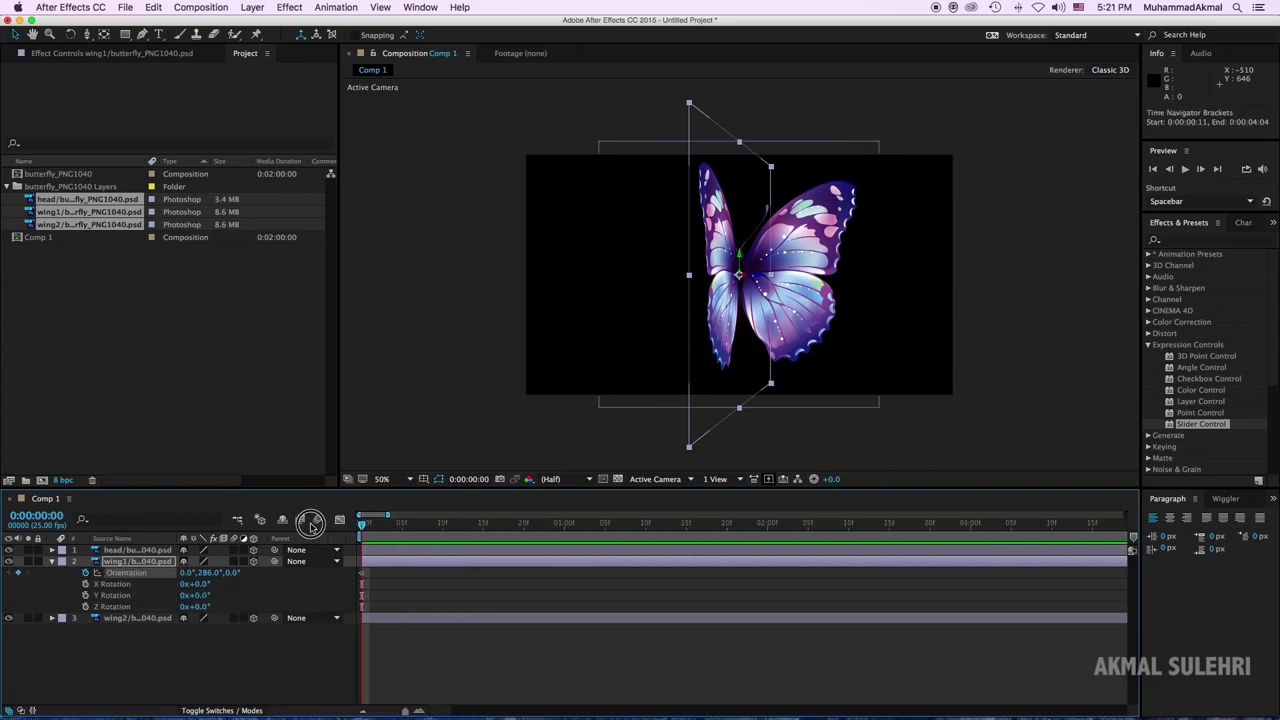
{"action": "key", "text": "equal"}
{"action": "left_click", "coordinate": [440, 522]}
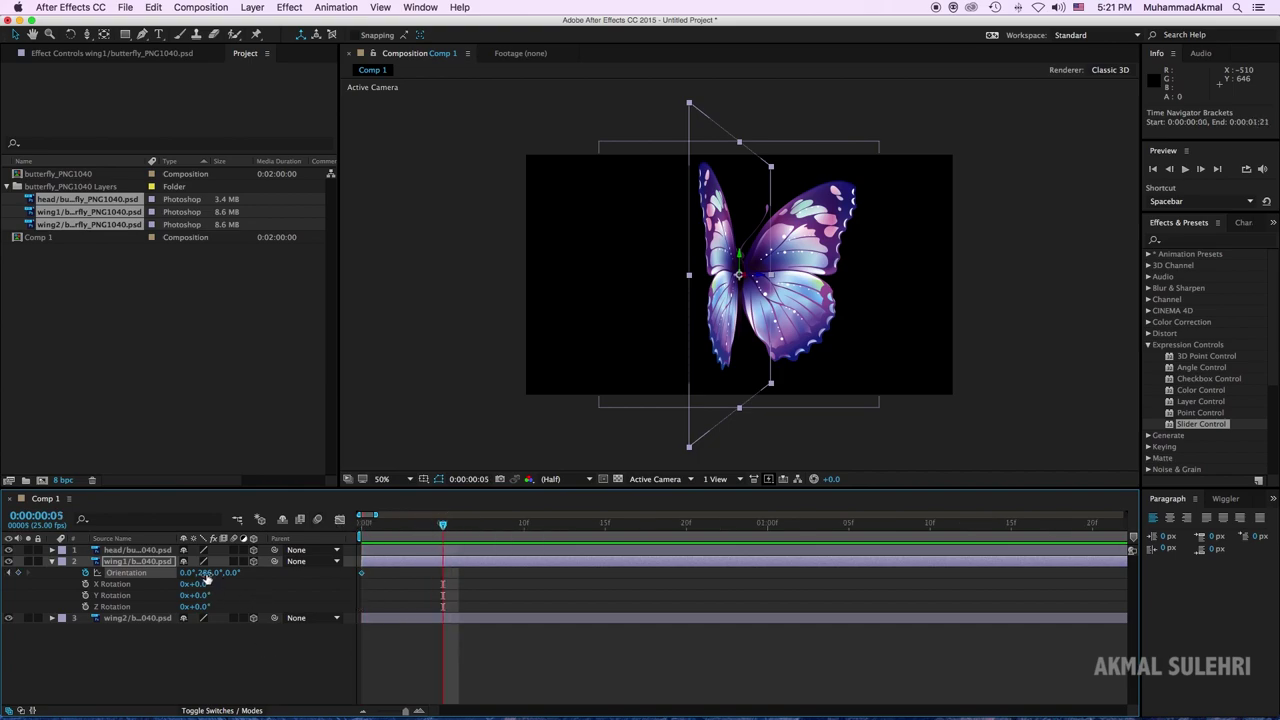
{"action": "left_click_drag", "start_coordinate": [207, 577], "coordinate": [293, 578]}
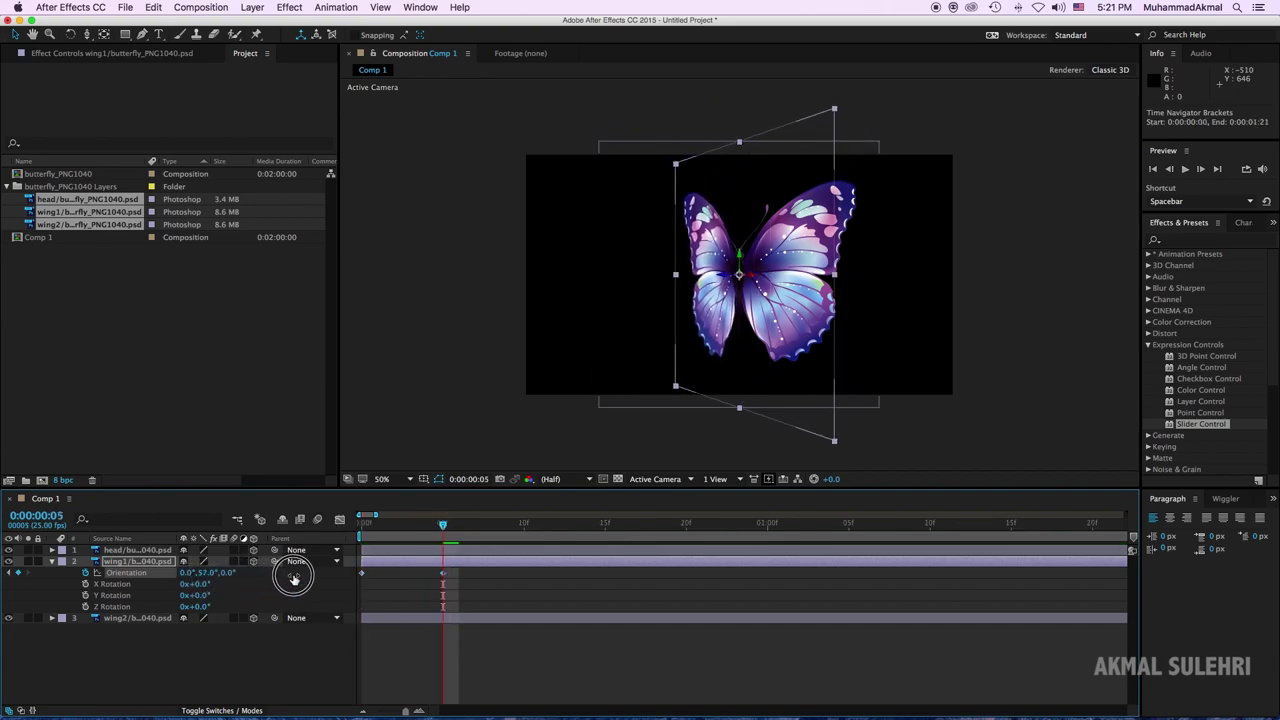
{"action": "left_click_drag", "start_coordinate": [443, 523], "coordinate": [349, 530]}
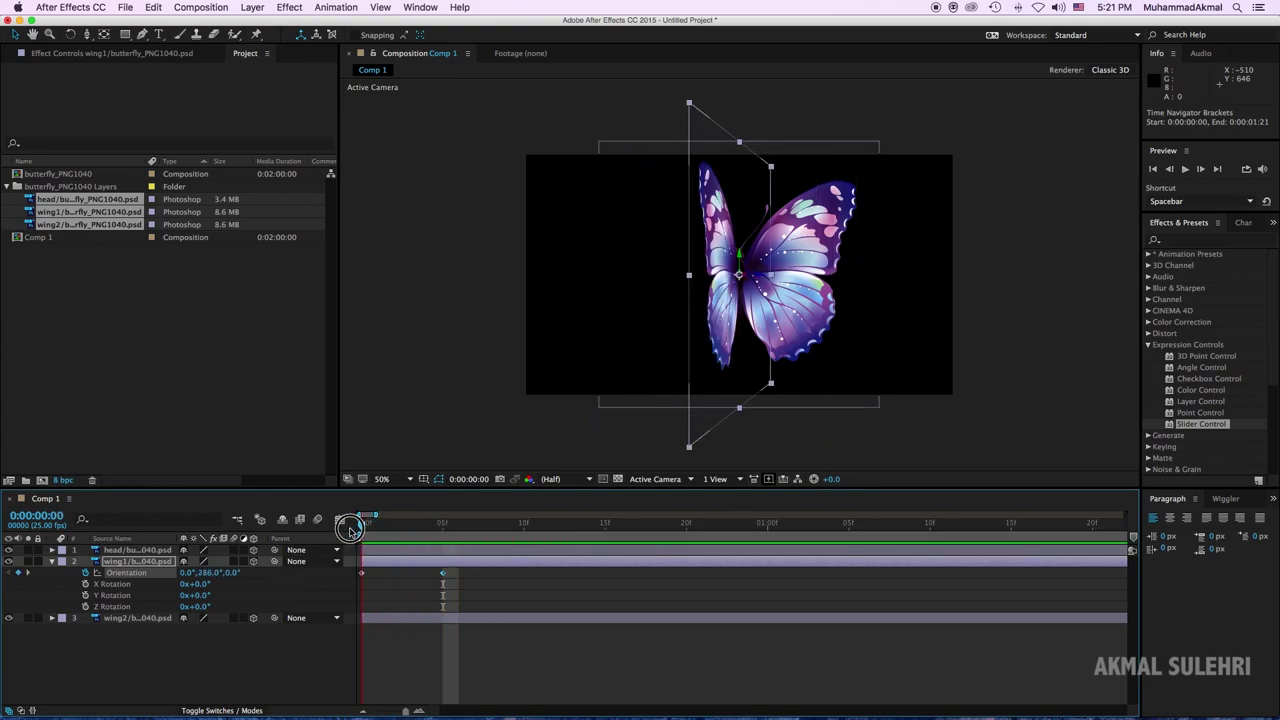
{"action": "left_click", "coordinate": [95, 573], "text": "alt"}
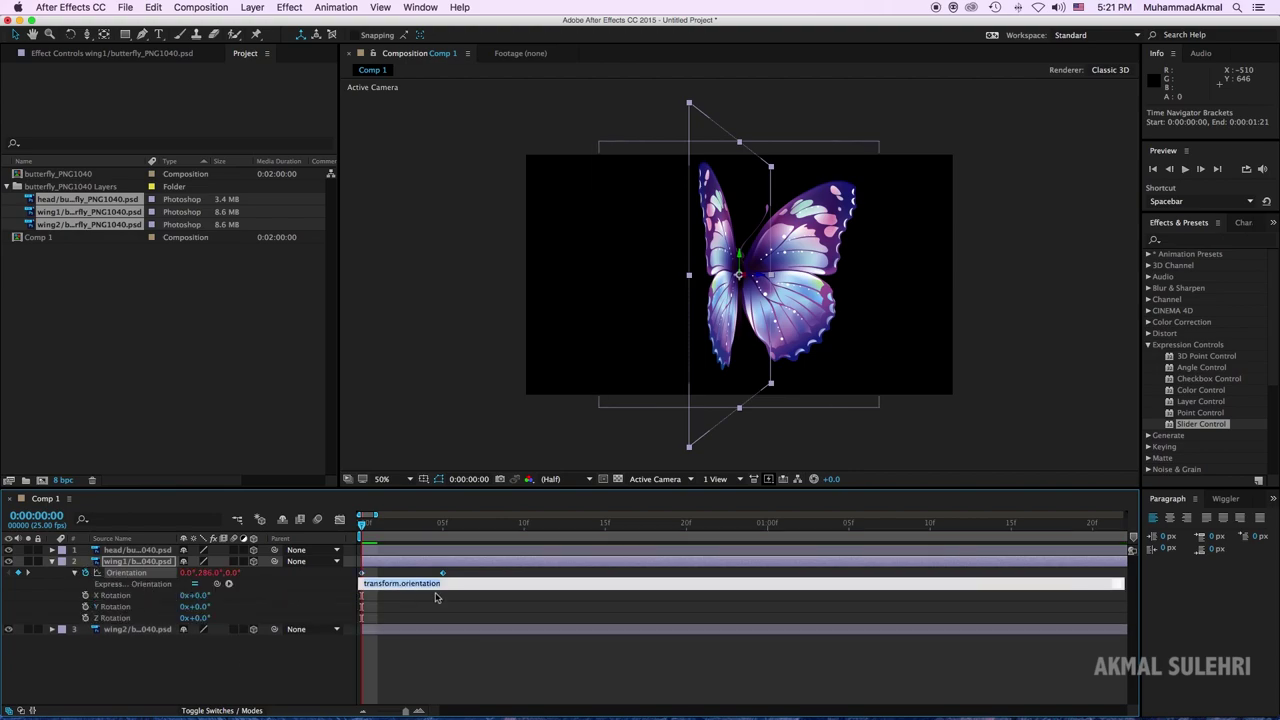
Replace wing1's Orientation expression with loopOut("pingpong") and preview the looping flap.
{"action": "key", "text": "BackSpace"}
{"action": "left_click", "coordinate": [381, 620]}
{"action": "key", "text": "space"}
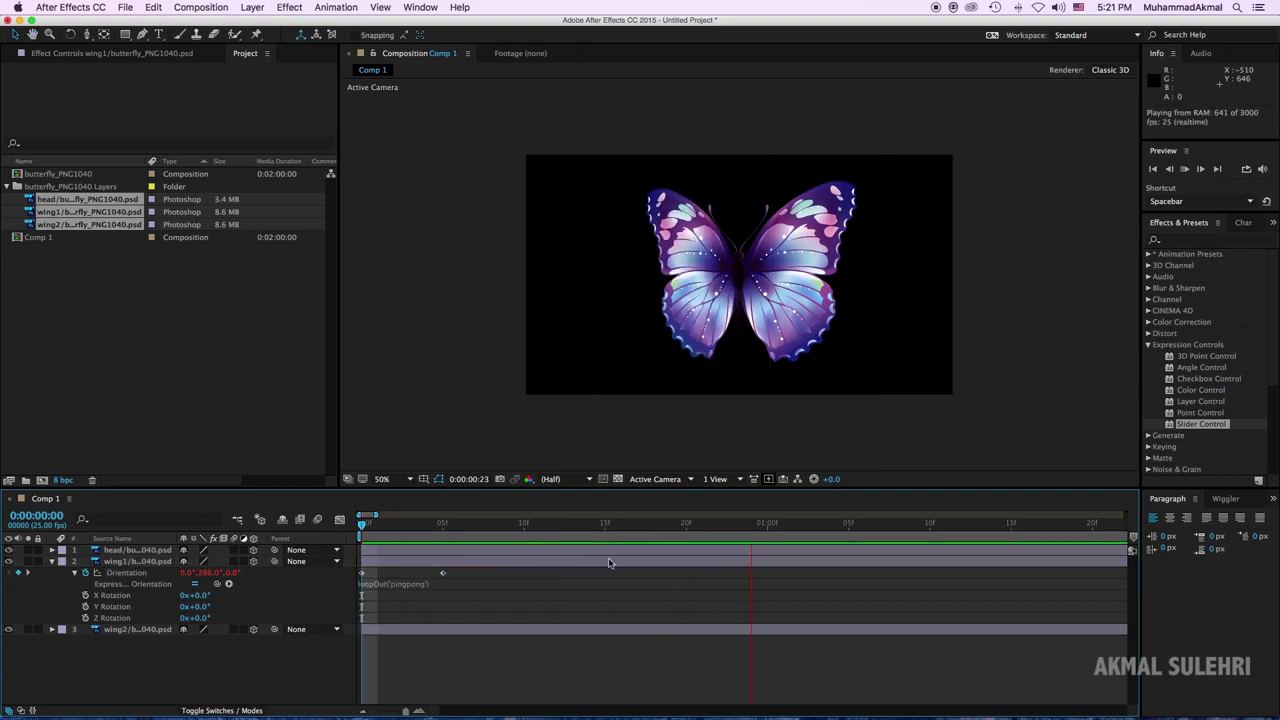
{"action": "key", "text": "space"}
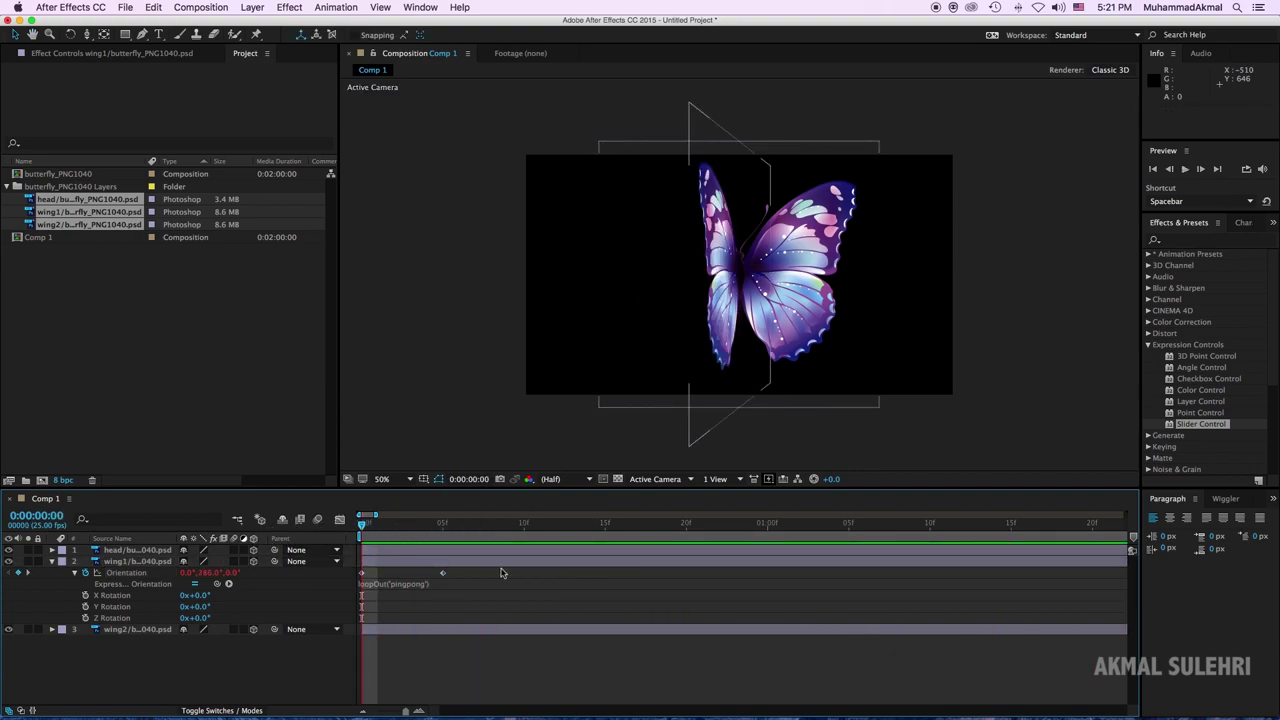
Set wing2's Orientation Y to 72° and keyframe it at frame 0.
{"action": "left_click", "coordinate": [52, 561]}
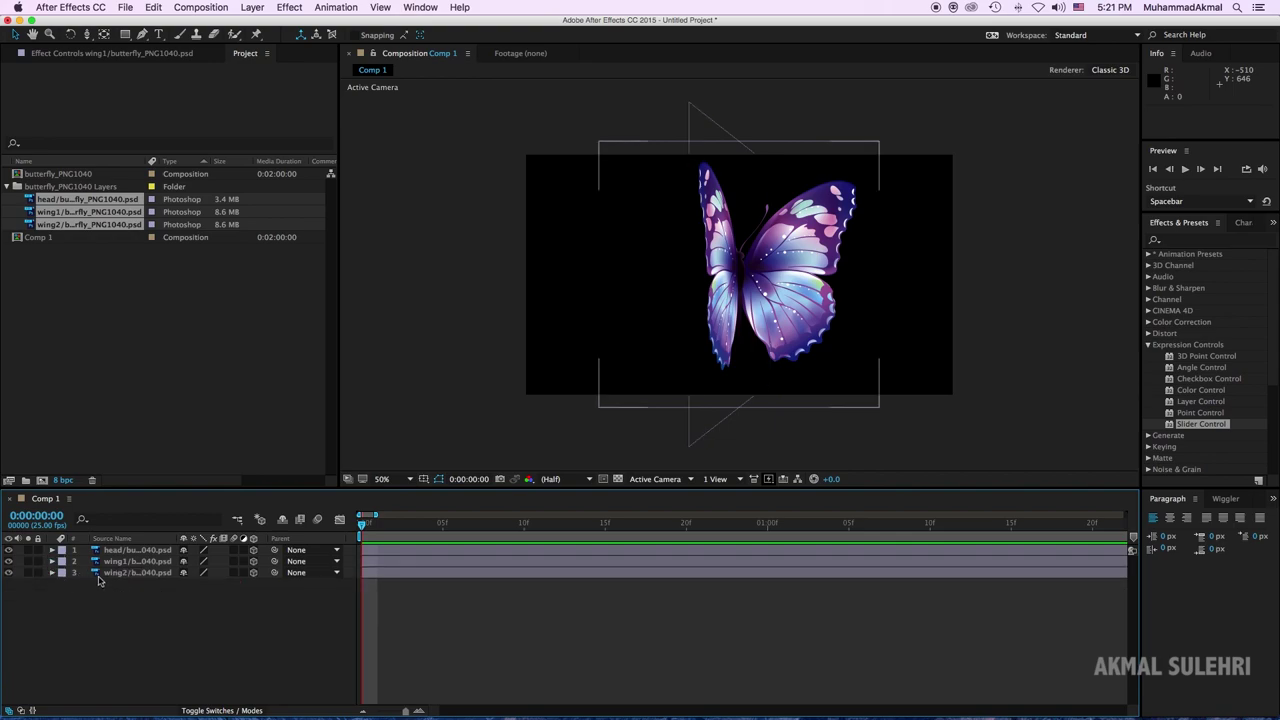
{"action": "left_click", "coordinate": [138, 572]}
{"action": "key", "text": "r"}
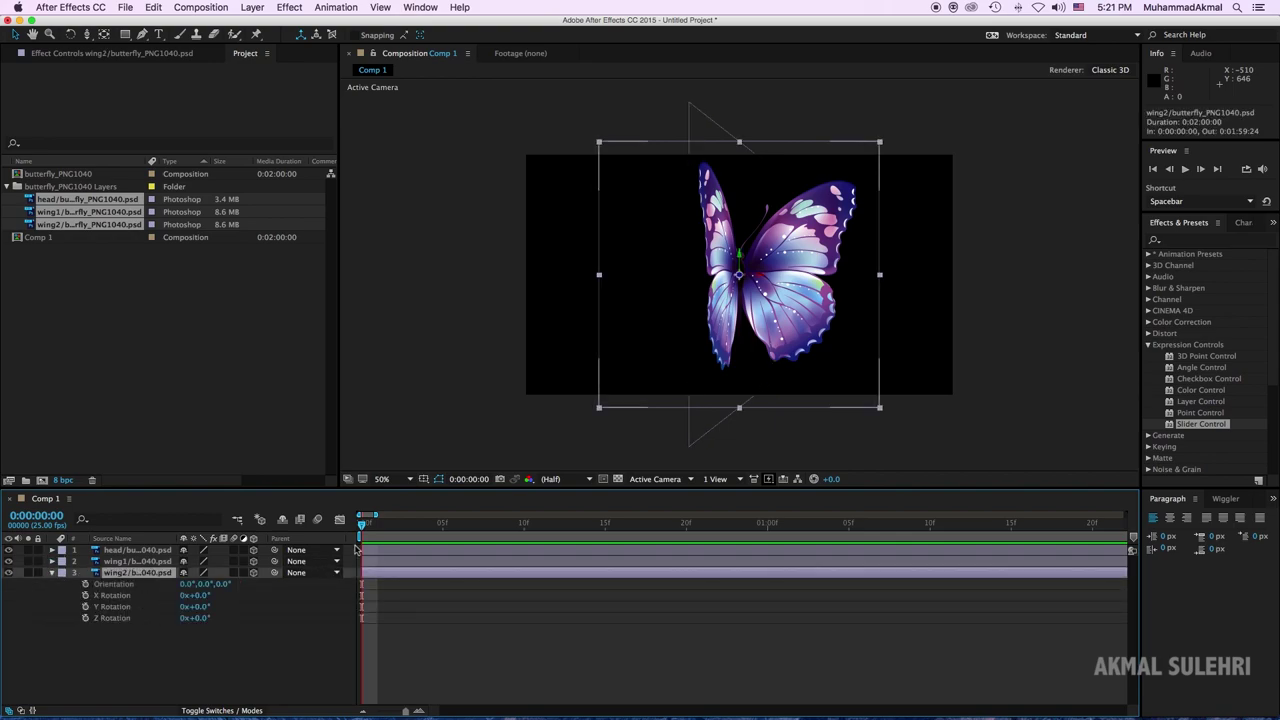
{"action": "left_click", "coordinate": [122, 562]}
{"action": "key", "text": "r"}
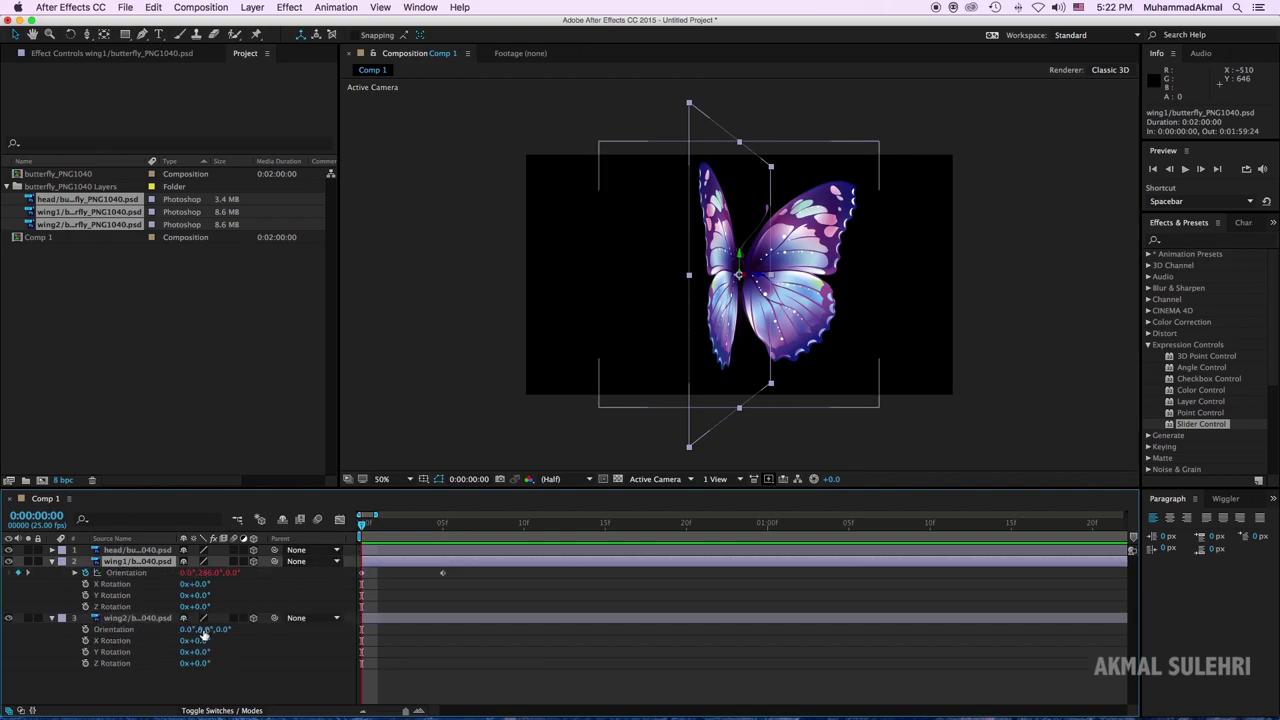
{"action": "left_click_drag", "start_coordinate": [203, 631], "coordinate": [258, 623]}
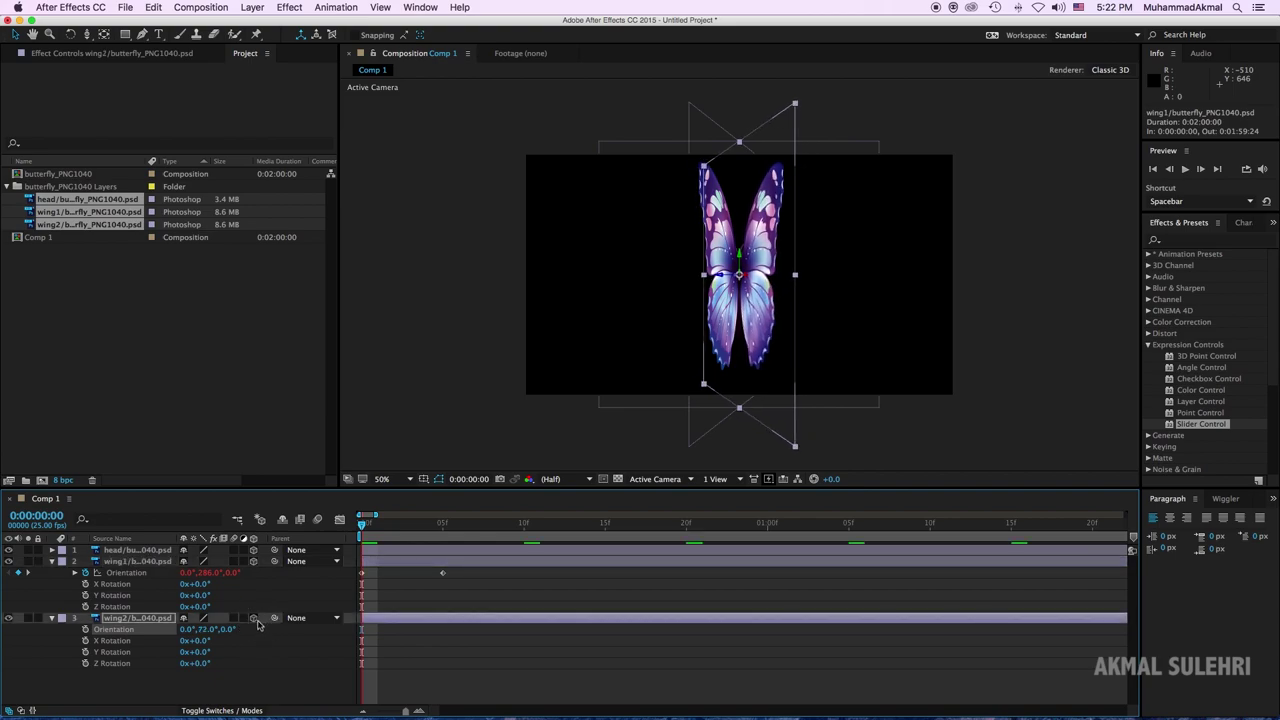
{"action": "left_click", "coordinate": [85, 629]}
Keyframe wing2's Orientation at 300° on frame 5 and preview both wings flapping.
{"action": "left_click_drag", "start_coordinate": [365, 524], "coordinate": [440, 527]}
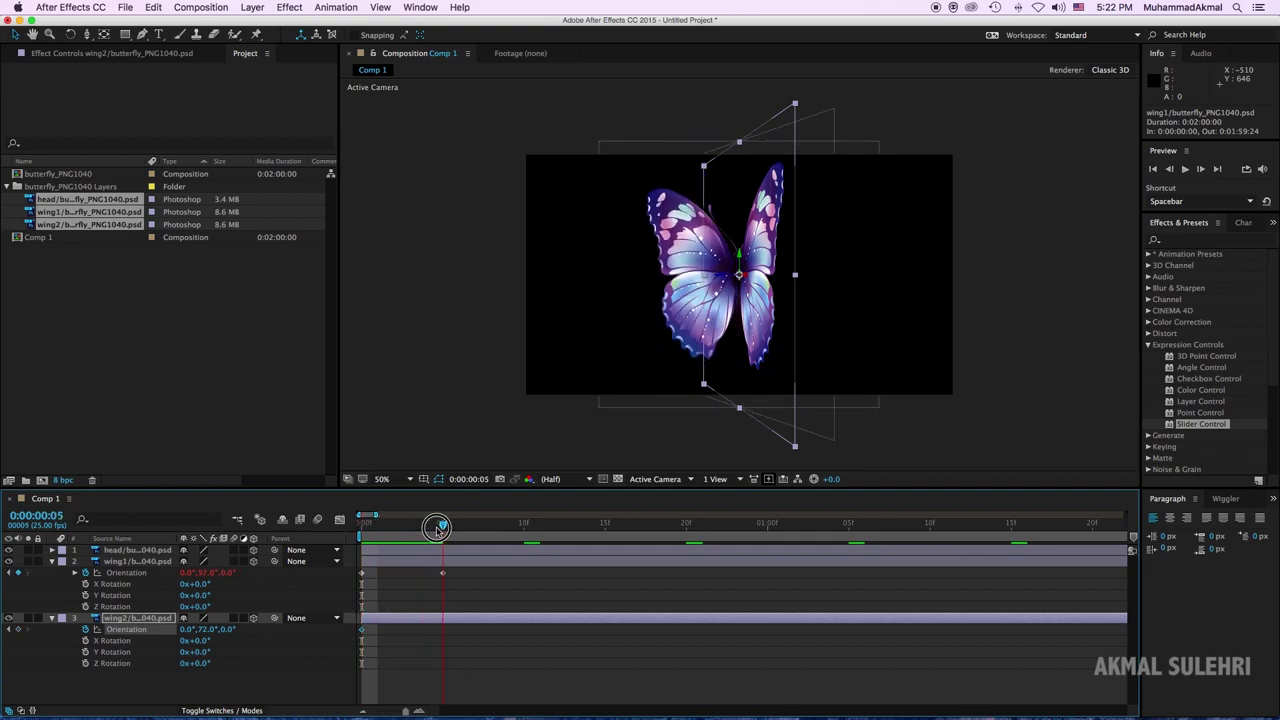
{"action": "left_click_drag", "start_coordinate": [204, 633], "coordinate": [96, 651]}
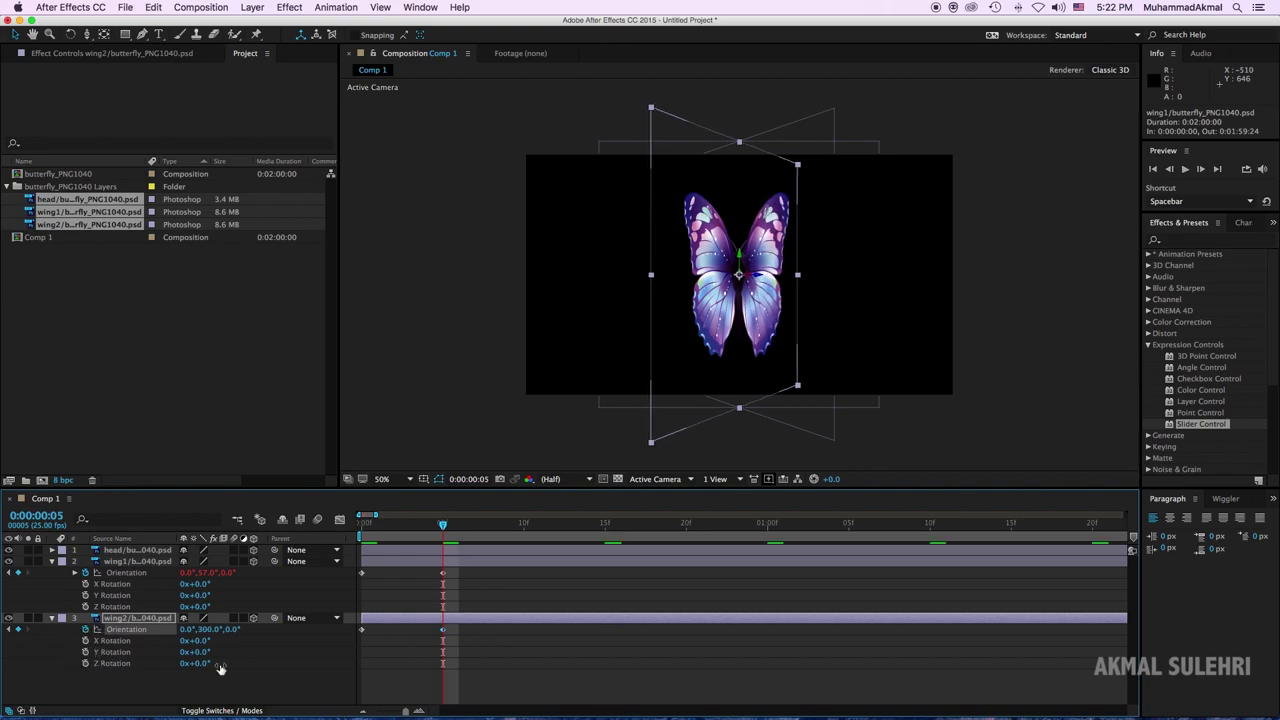
{"action": "key", "text": "Home"}
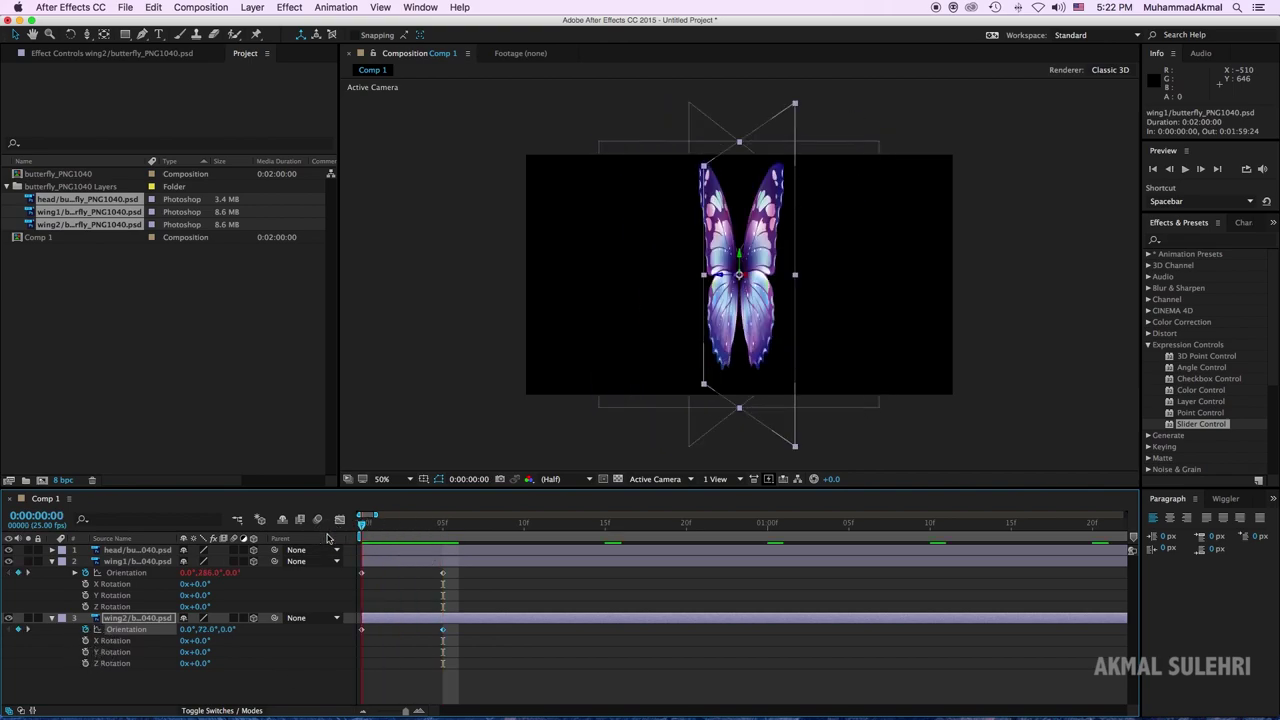
{"action": "key", "text": "space"}
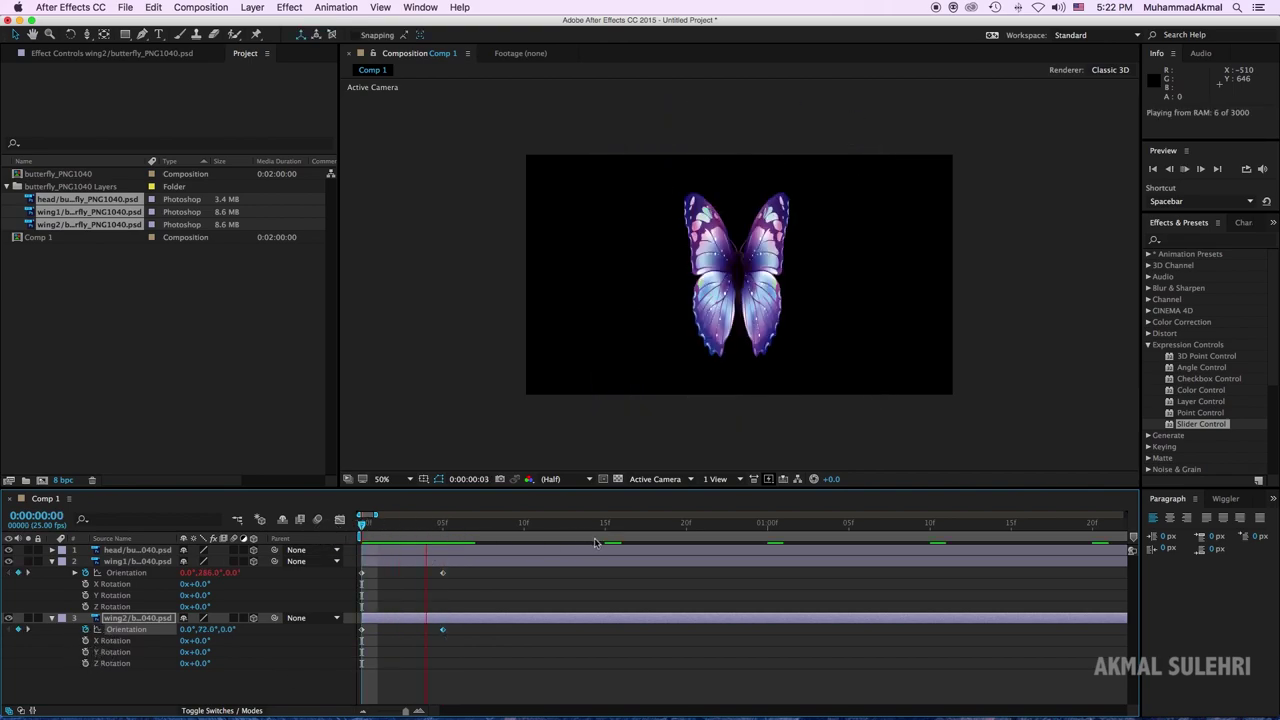
{"action": "key", "text": "space"}
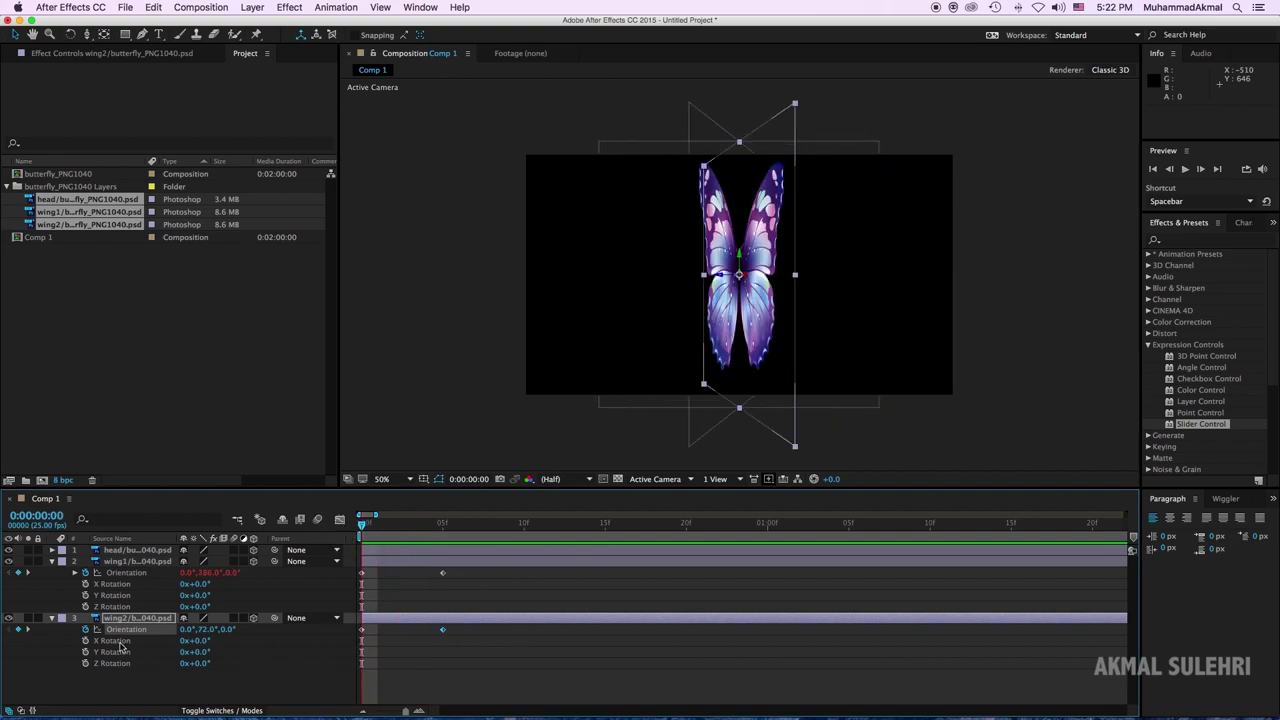
Add the loopOut("pingpong") expression to wing2's Orientation and preview the looping flap.
{"action": "left_click", "coordinate": [87, 630], "text": "alt"}
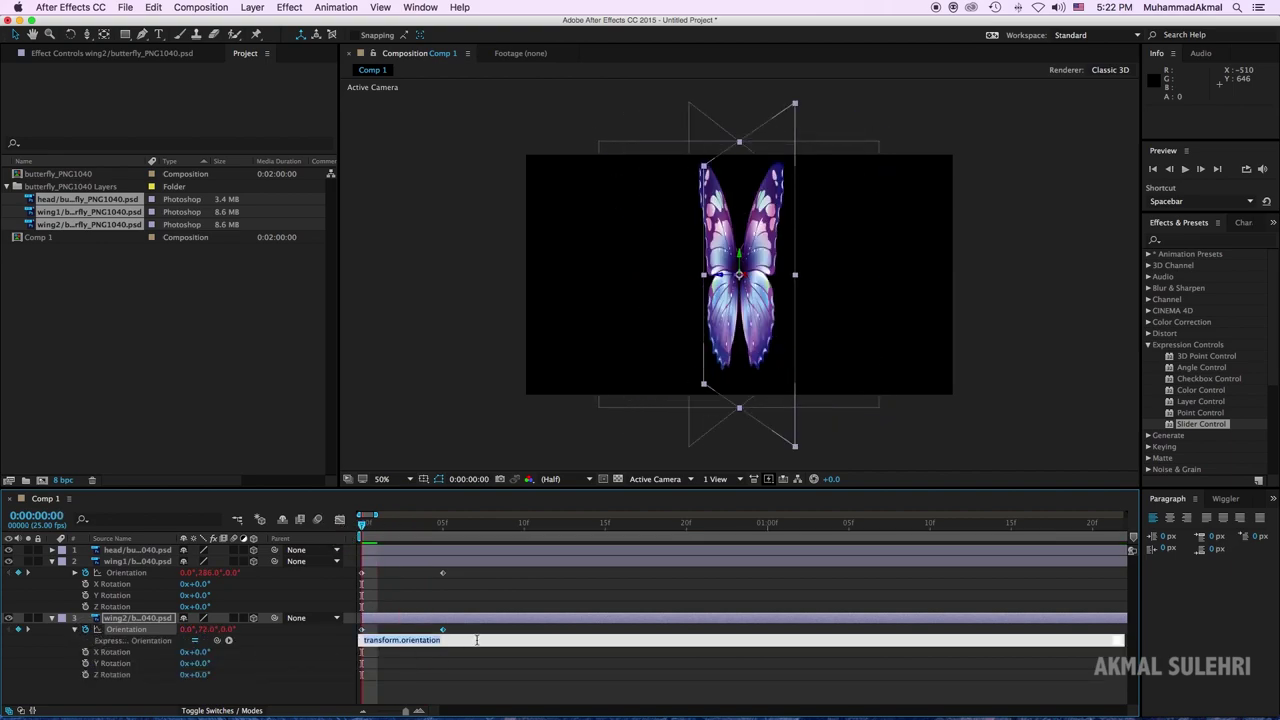
{"action": "key", "text": "BackSpace"}
{"action": "key", "text": "space"}
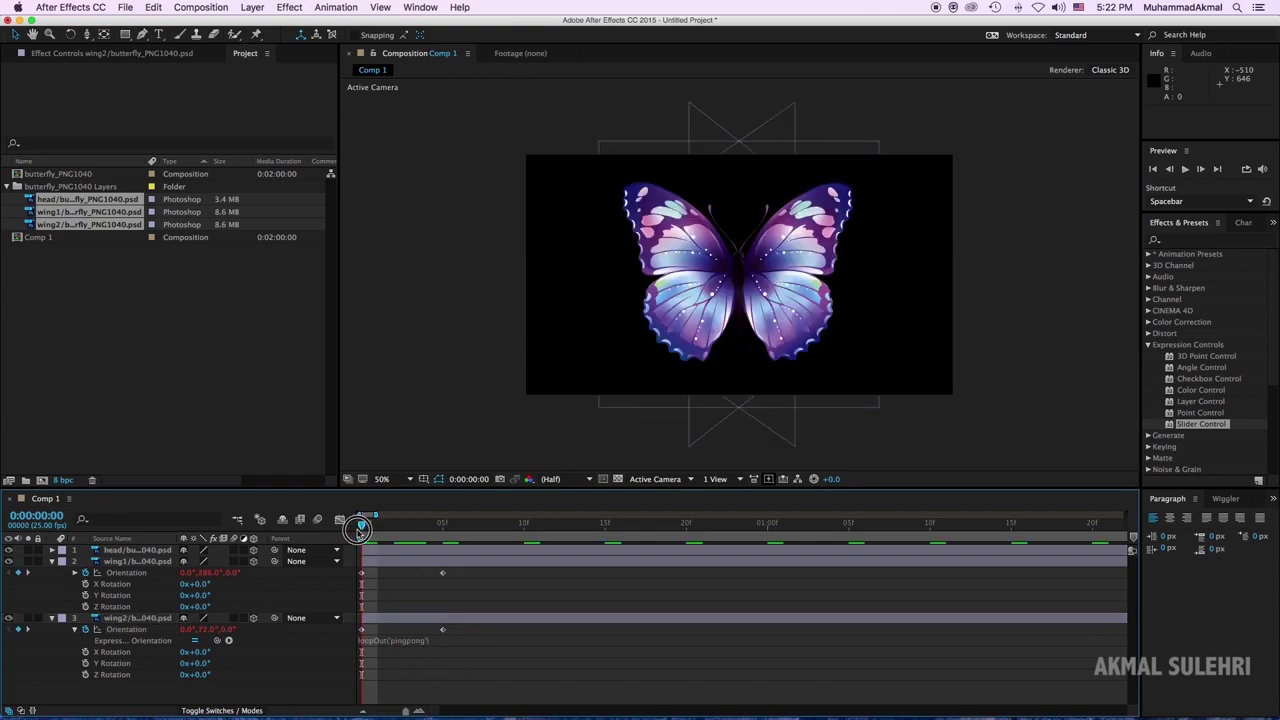
Apply Easy Ease to the Orientation keyframes of both wing1 and wing2.
{"action": "left_click", "coordinate": [443, 528]}
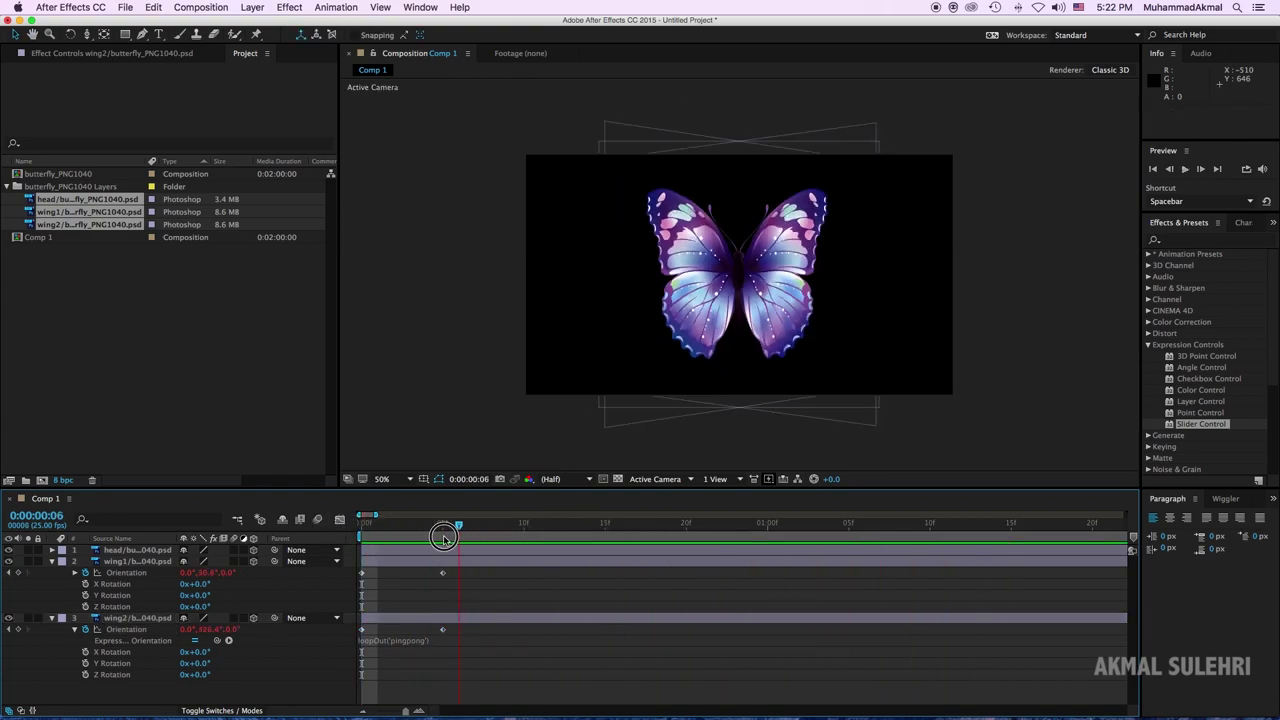
{"action": "left_click_drag", "start_coordinate": [471, 586], "coordinate": [360, 572]}
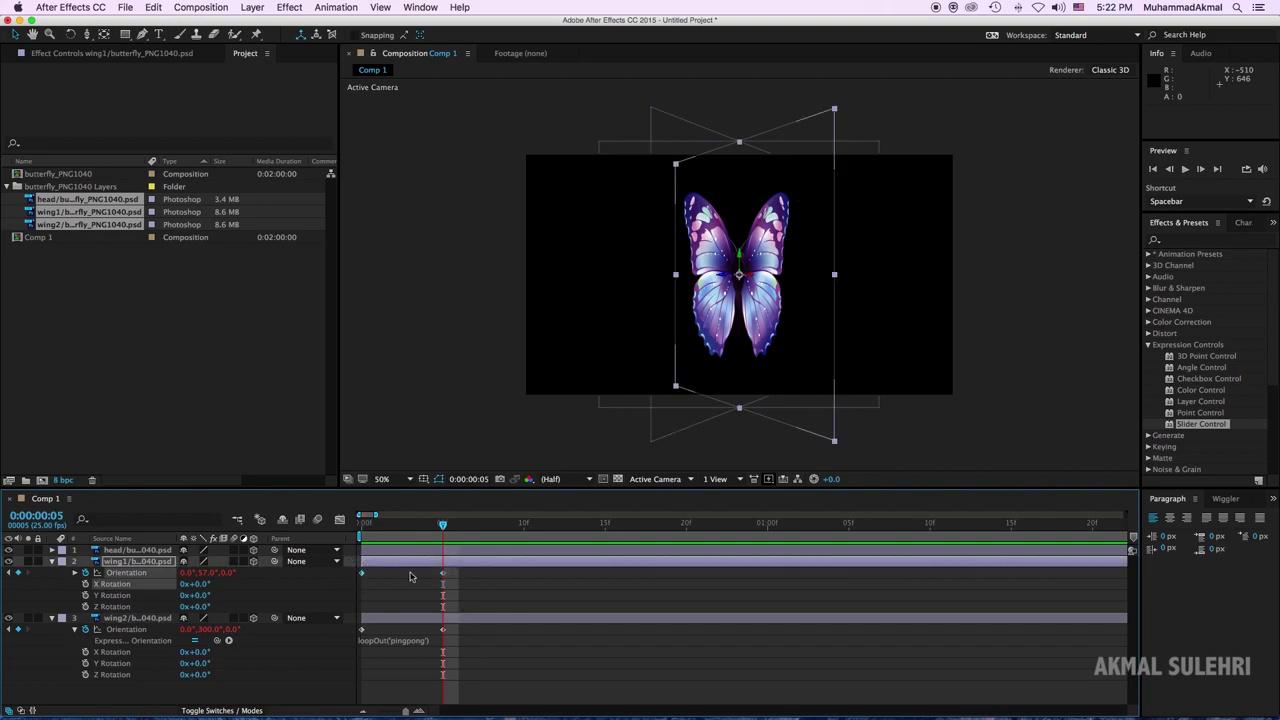
{"action": "right_click", "coordinate": [444, 578]}
{"action": "mouse_move", "coordinate": [520, 704]}
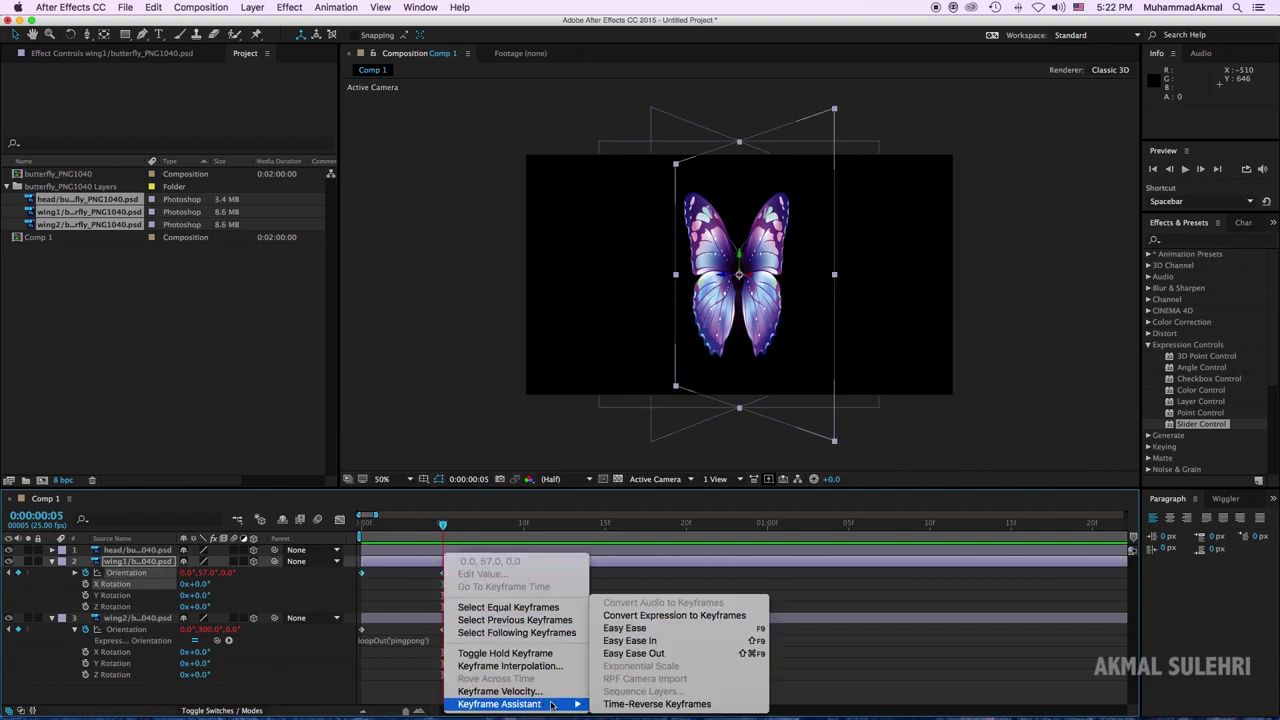
{"action": "left_click", "coordinate": [650, 630]}
{"action": "left_click_drag", "start_coordinate": [463, 636], "coordinate": [360, 631]}
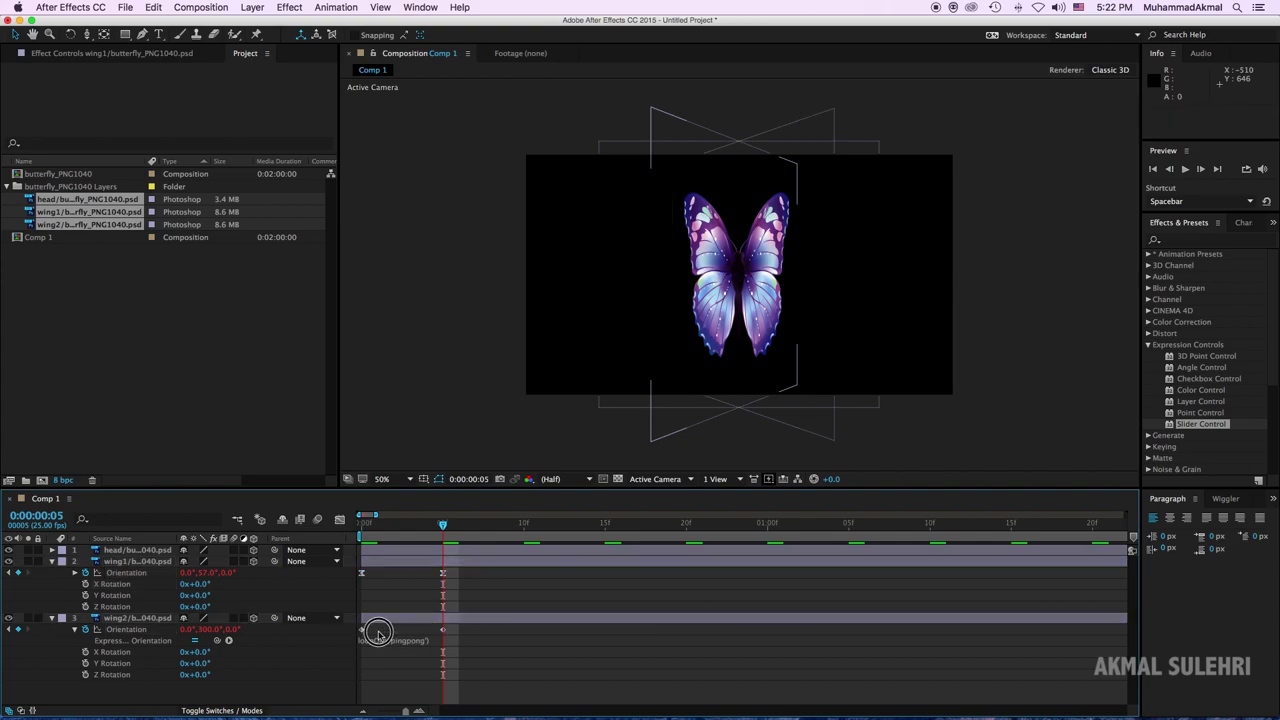
{"action": "right_click", "coordinate": [444, 631]}
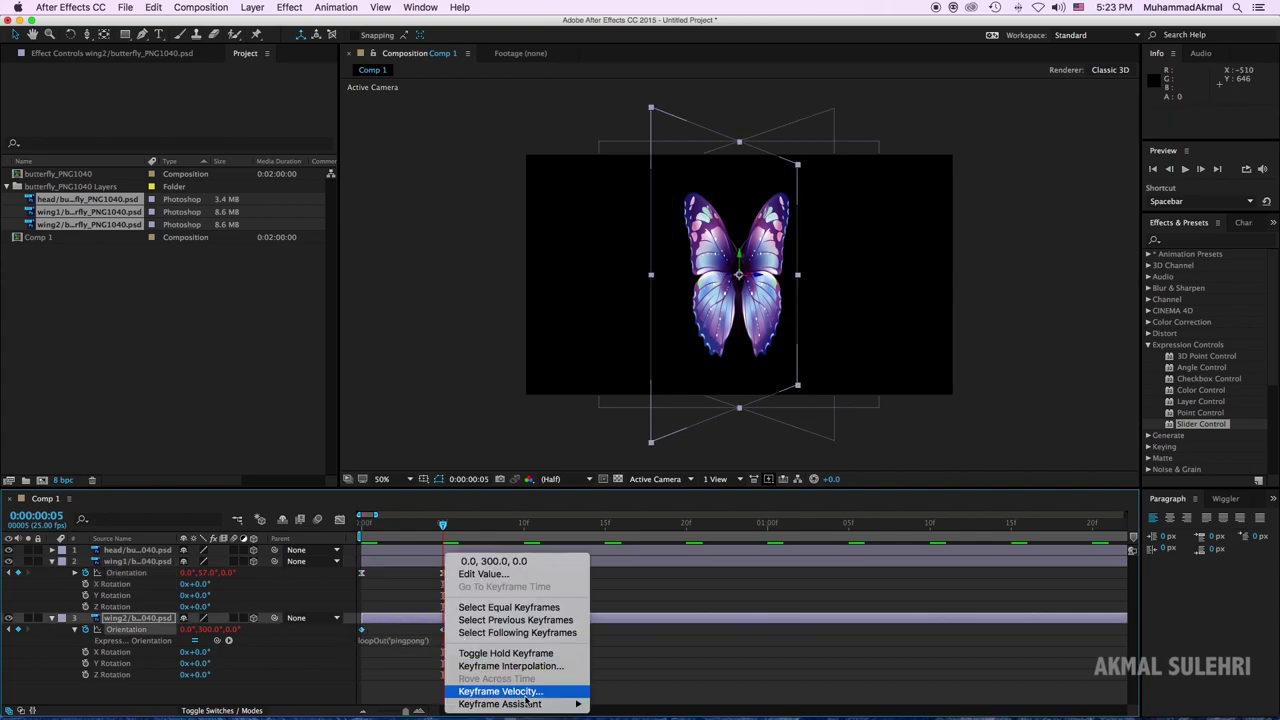
{"action": "mouse_move", "coordinate": [527, 702]}
{"action": "left_click", "coordinate": [620, 630]}
Preview the eased wing flap from the start, then select all the butterfly layers.
{"action": "key", "text": "Home"}
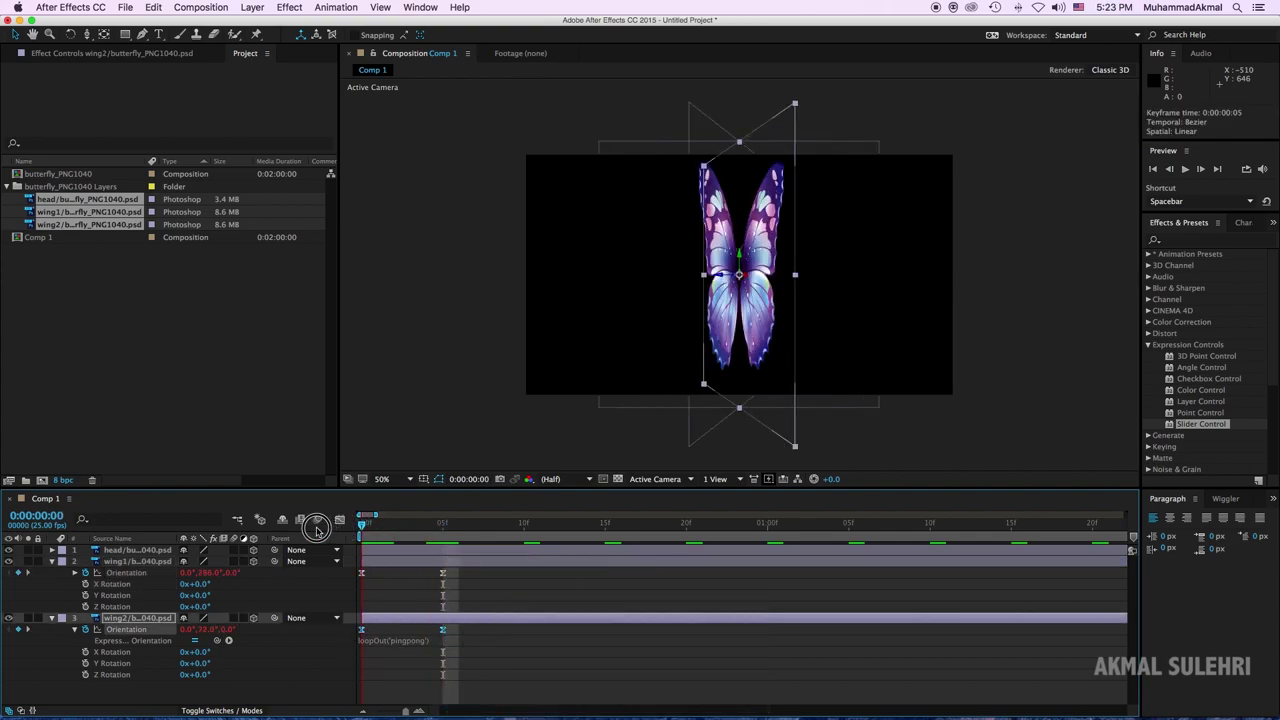
{"action": "key", "text": "space"}
{"action": "key", "text": "space"}
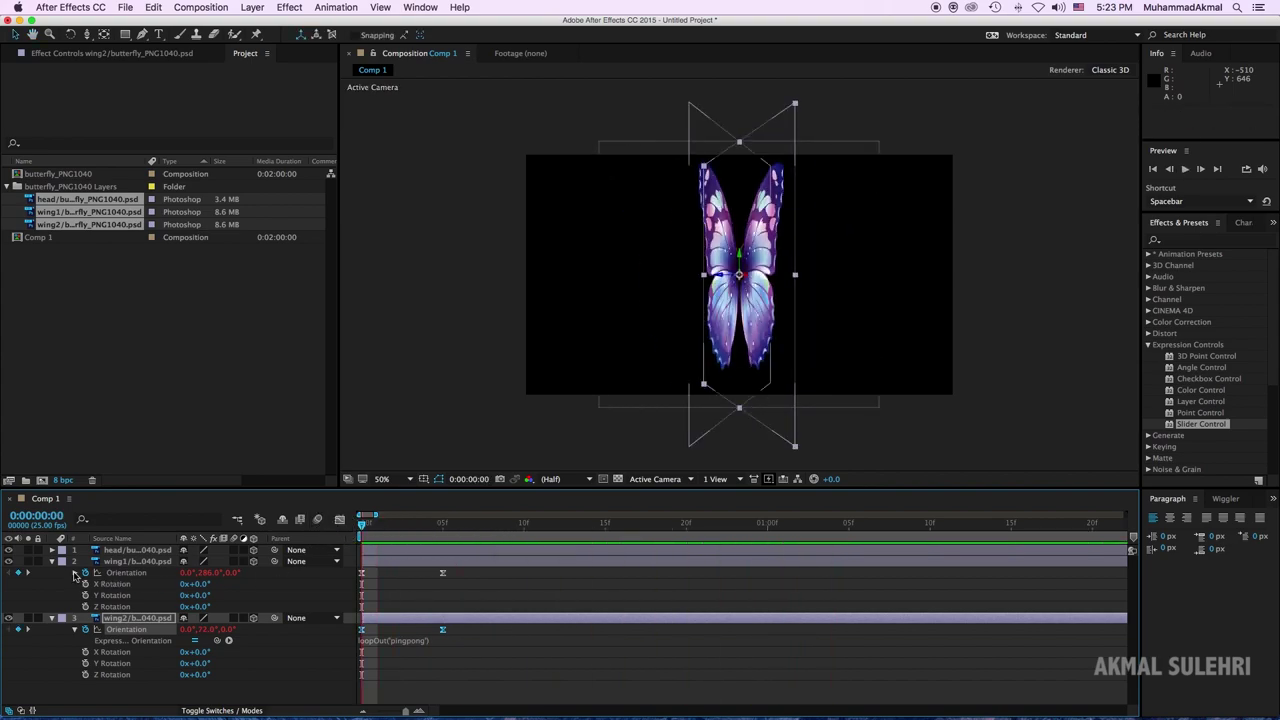
{"action": "left_click", "coordinate": [130, 562]}
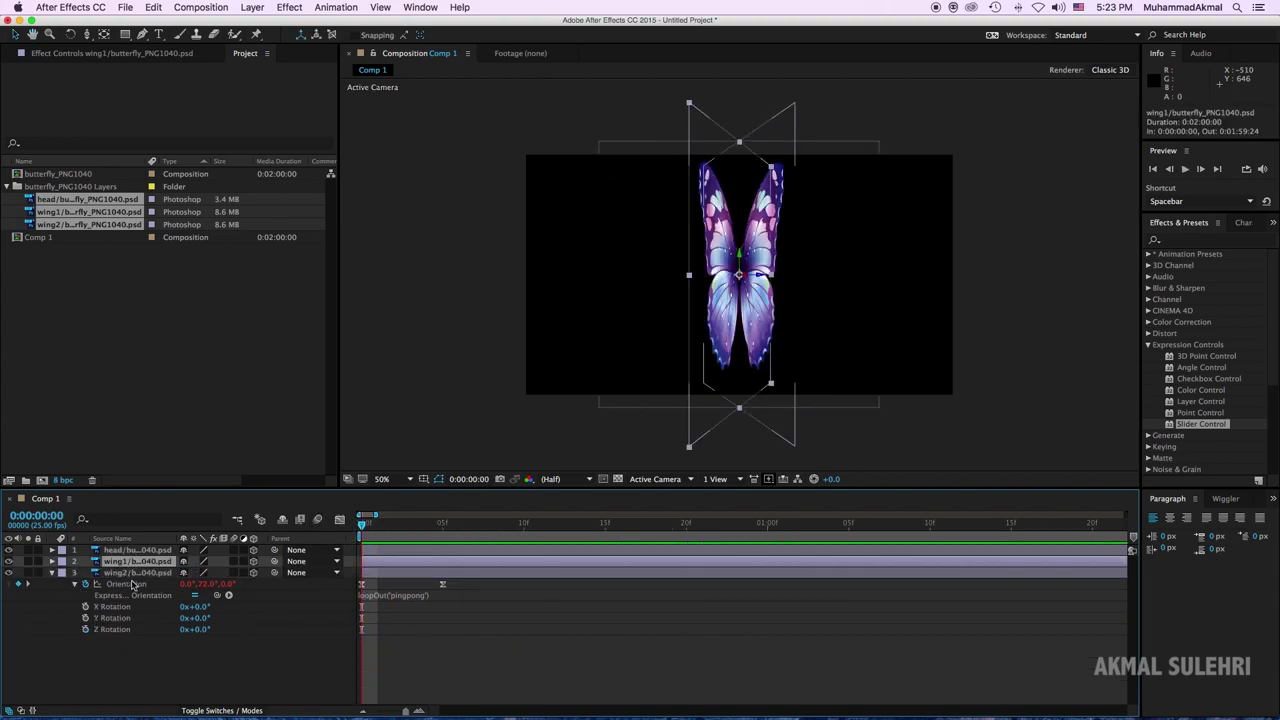
{"action": "key", "text": "super+a"}
Collapse the layer properties and pre-compose the three butterfly layers into a 'butterfly' comp.
{"action": "key", "text": "u"}
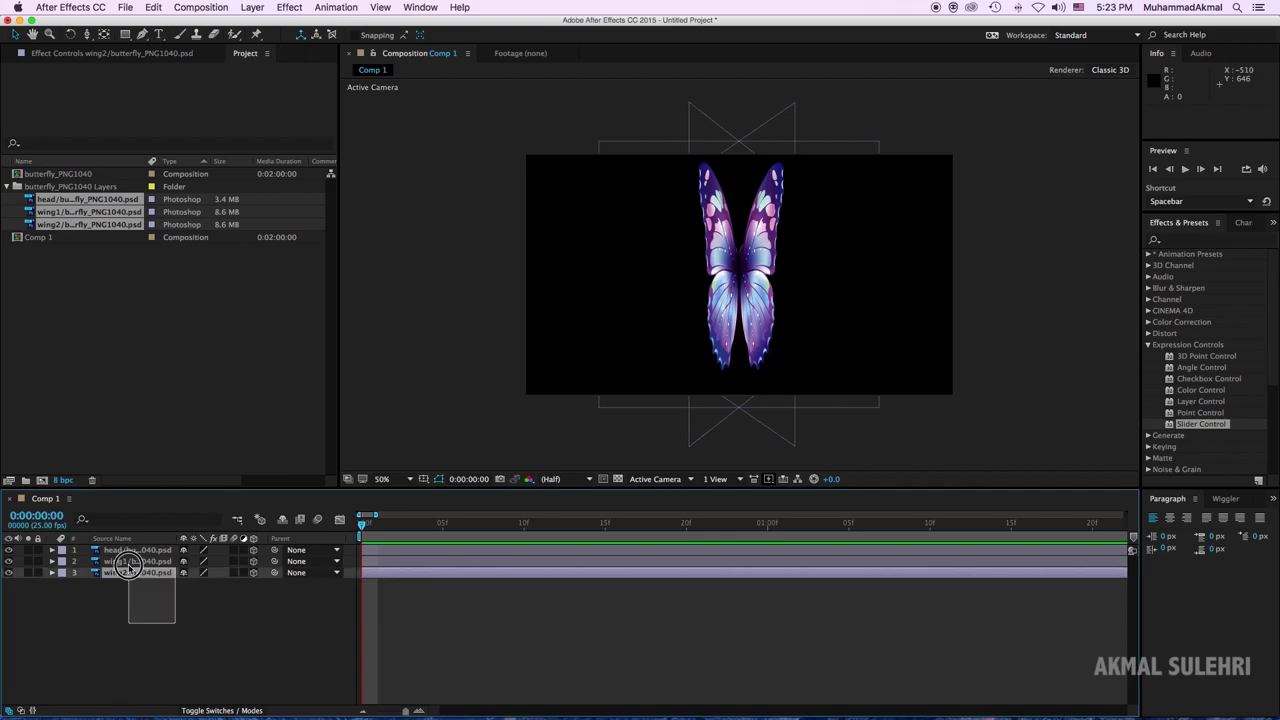
{"action": "left_click_drag", "start_coordinate": [280, 622], "coordinate": [120, 545]}
{"action": "right_click", "coordinate": [135, 562]}
{"action": "left_click", "coordinate": [176, 600]}
{"action": "type", "text": "butterfly"}
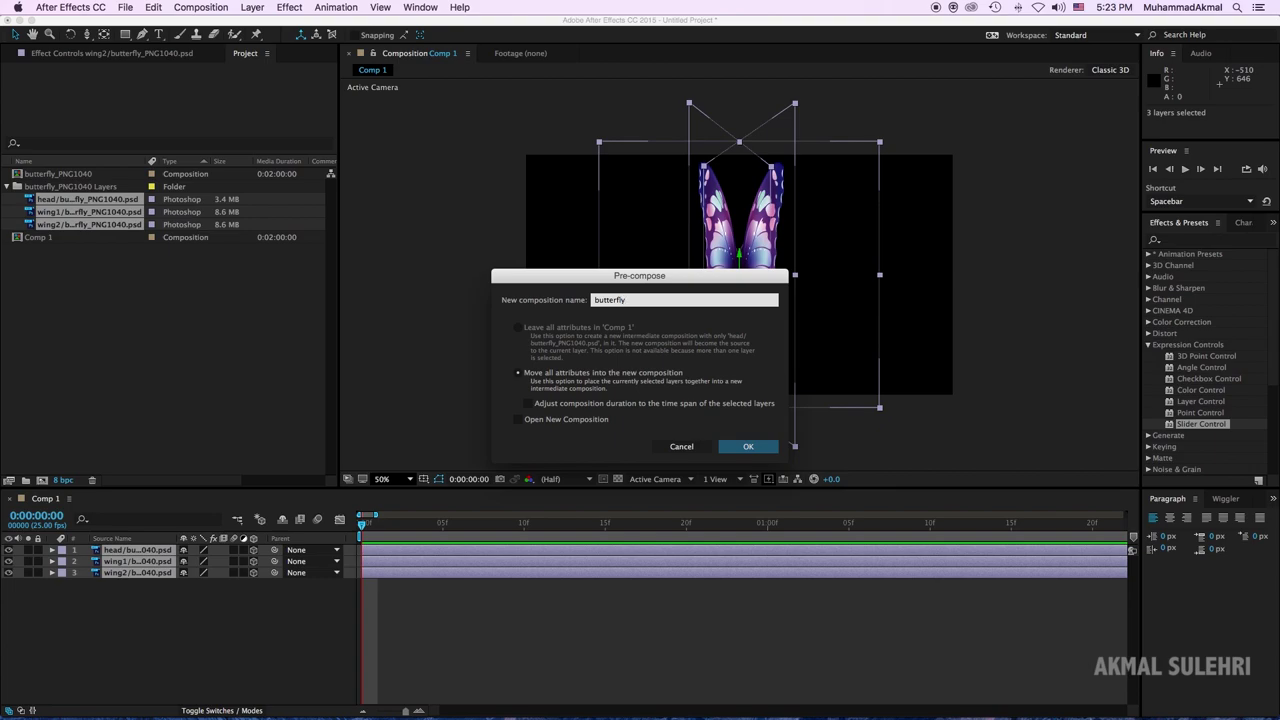
{"action": "key", "text": "Return"}
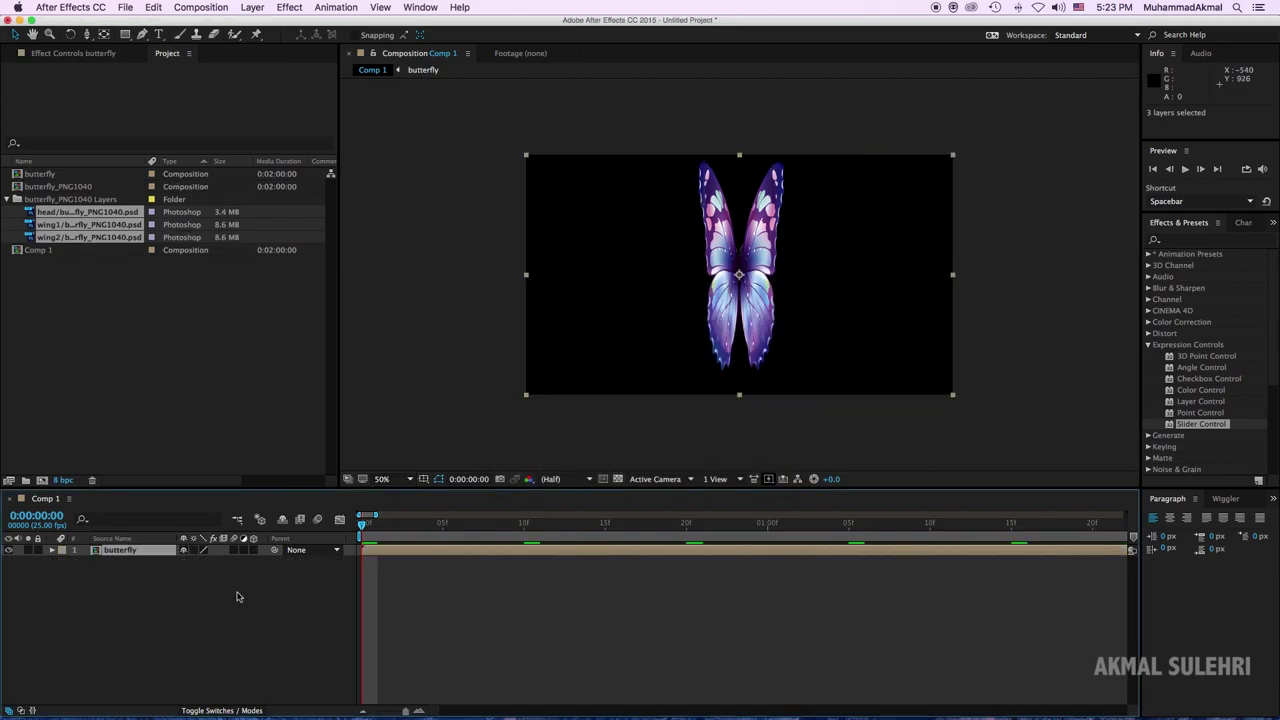
Create a new 1280x720 composition named 'main comp'.
{"action": "left_click", "coordinate": [238, 612]}
{"action": "right_click", "coordinate": [150, 377]}
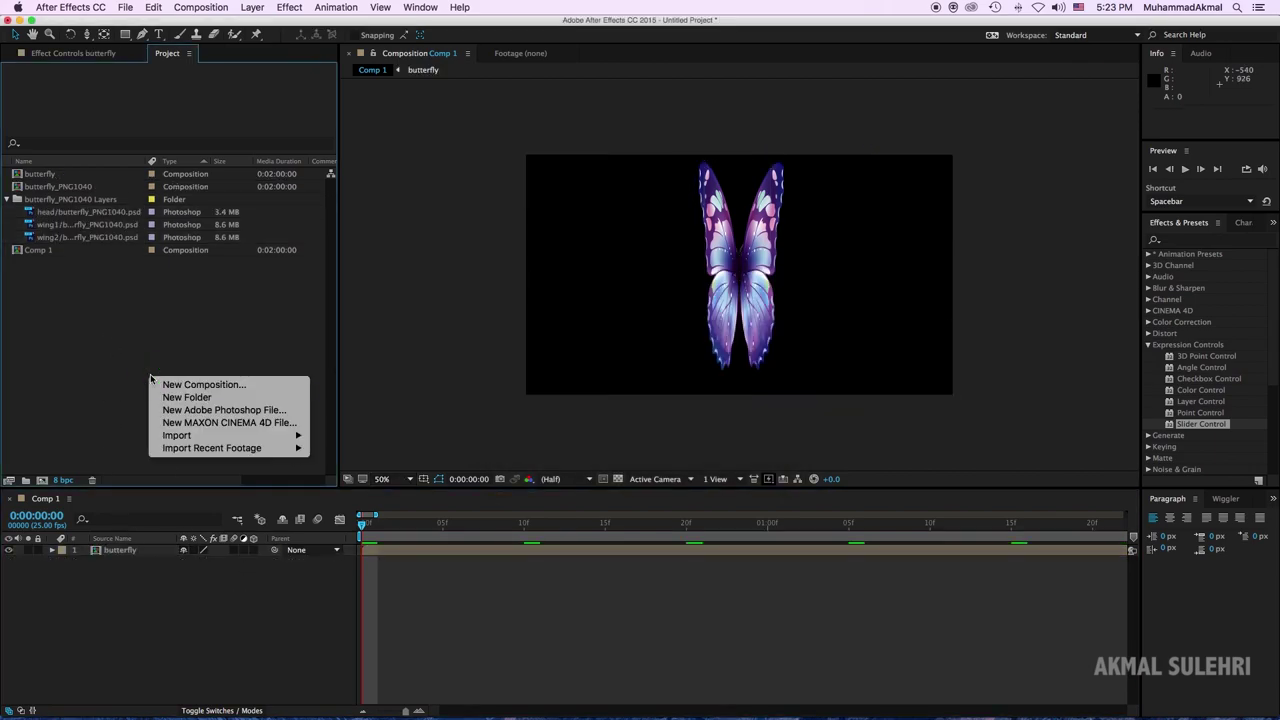
{"action": "left_click", "coordinate": [205, 385]}
{"action": "type", "text": "main comp"}
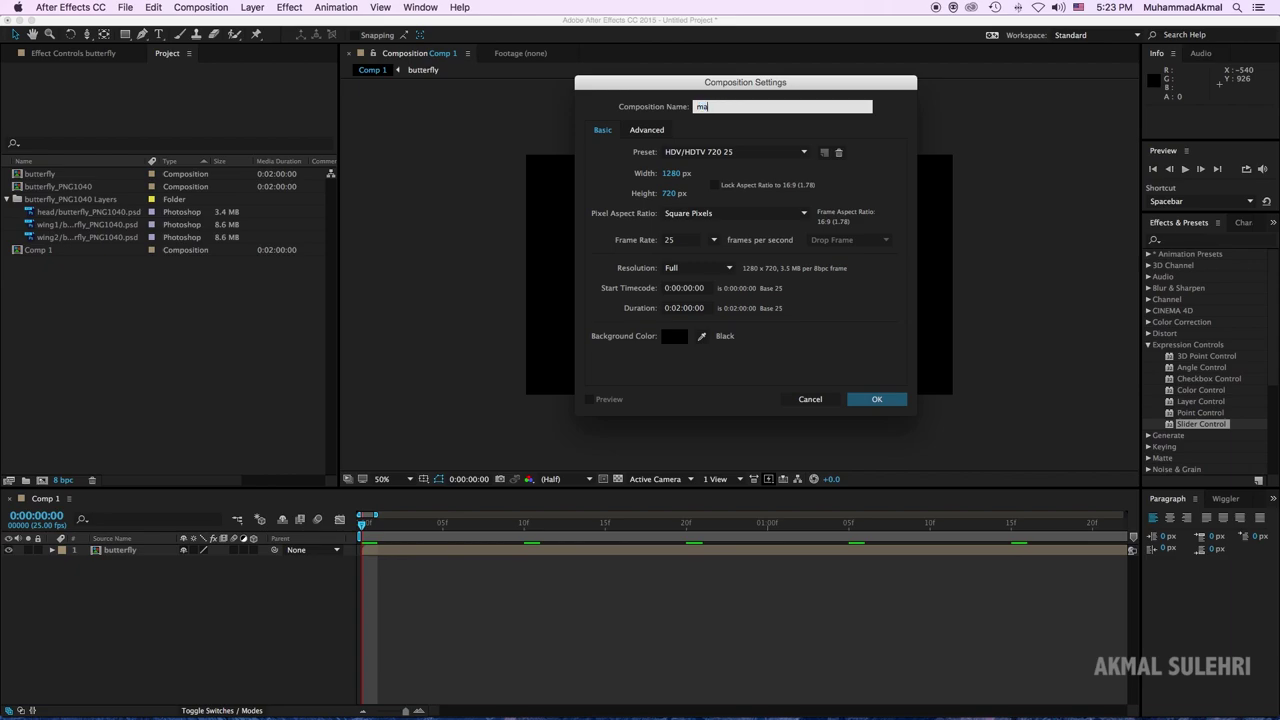
{"action": "left_click", "coordinate": [876, 401]}
Place the butterfly comp in main comp, enable its 3D switch, and preview the nested animation.
{"action": "left_click_drag", "start_coordinate": [50, 176], "coordinate": [226, 642]}
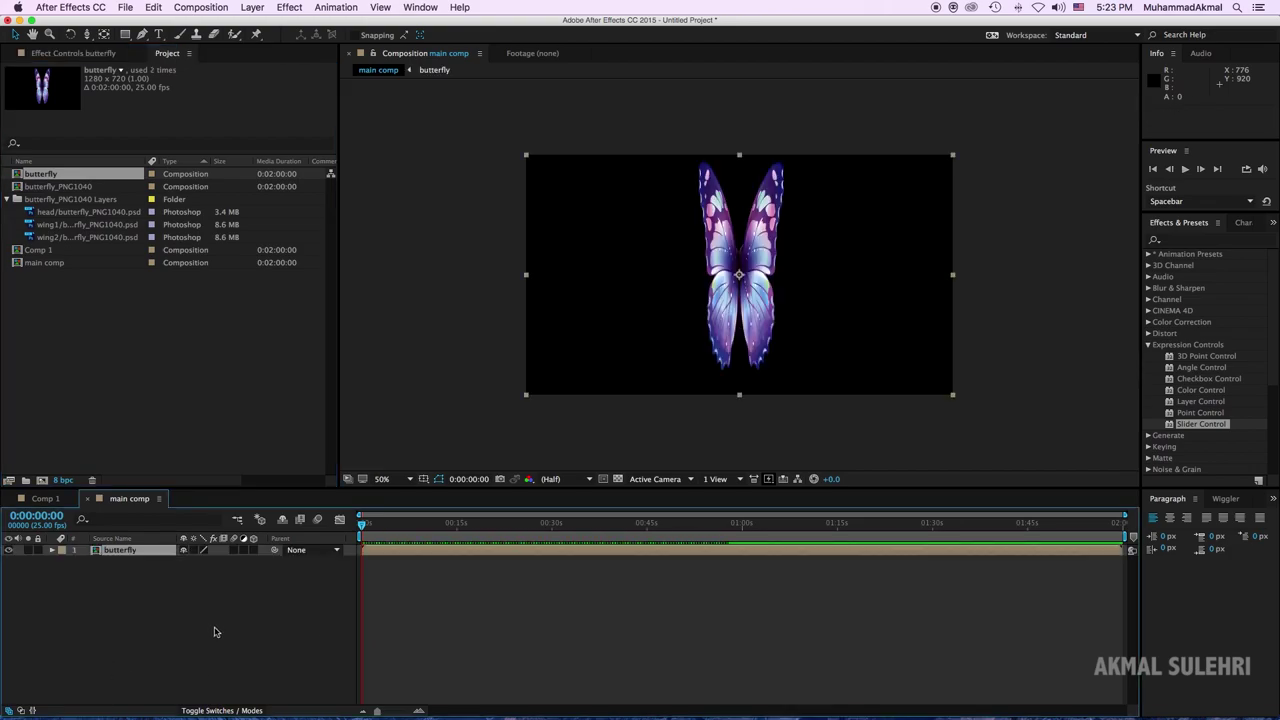
{"action": "left_click_drag", "start_coordinate": [373, 521], "coordinate": [362, 521]}
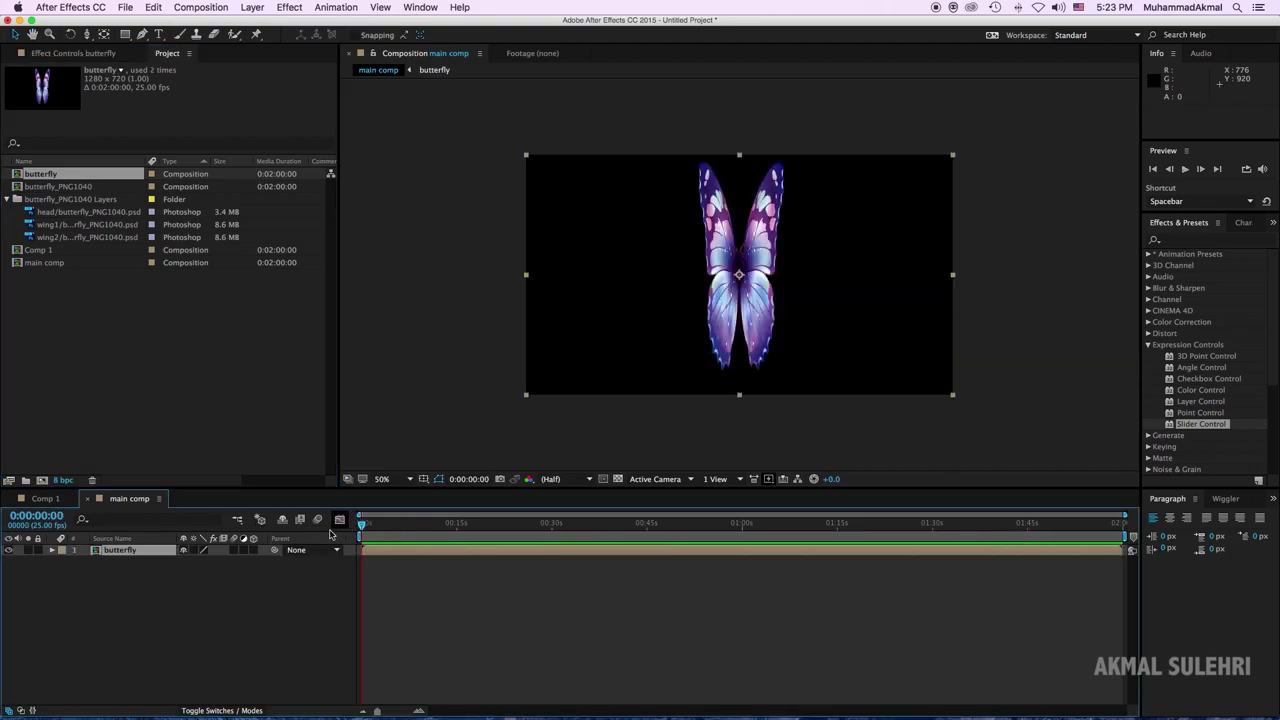
{"action": "left_click", "coordinate": [193, 550]}
{"action": "key", "text": "space"}
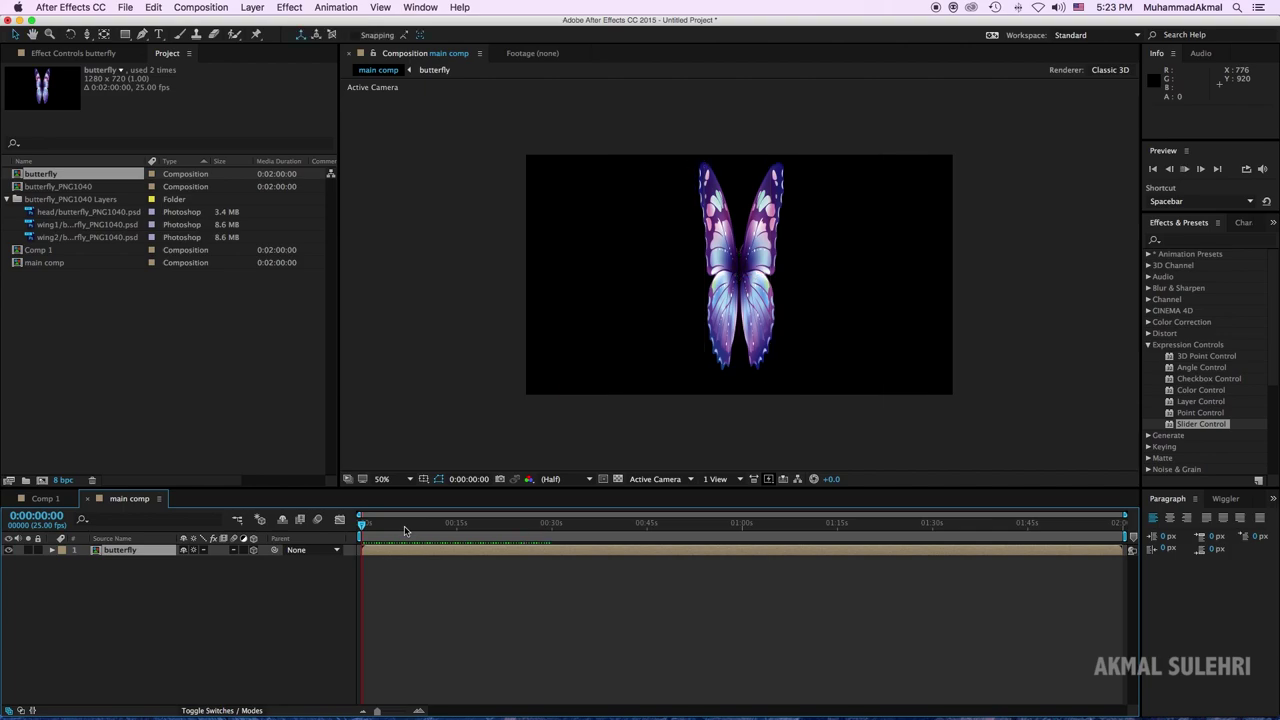
{"action": "left_click", "coordinate": [340, 522]}
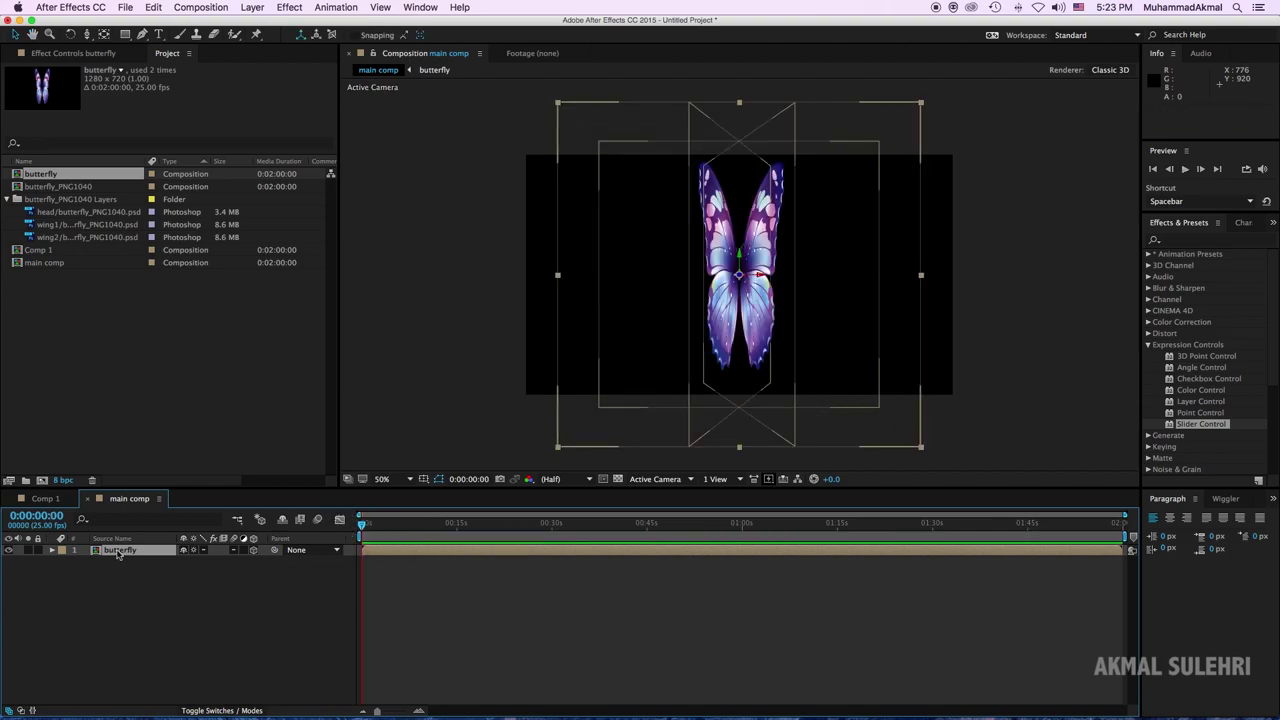
Show the butterfly layer's rotation properties and rotate it to about 349° on Orientation Y.
{"action": "key", "text": "r"}
{"action": "mouse_move", "coordinate": [215, 562]}
{"action": "left_mouse_down"}
{"action": "mouse_move", "coordinate": [198, 565]}
{"action": "mouse_move", "coordinate": [231, 558]}
{"action": "mouse_move", "coordinate": [206, 586]}
{"action": "mouse_move", "coordinate": [234, 563]}
{"action": "mouse_move", "coordinate": [202, 589]}
{"action": "mouse_move", "coordinate": [199, 568]}
{"action": "mouse_move", "coordinate": [144, 569]}
{"action": "mouse_move", "coordinate": [280, 561]}
{"action": "left_mouse_up"}
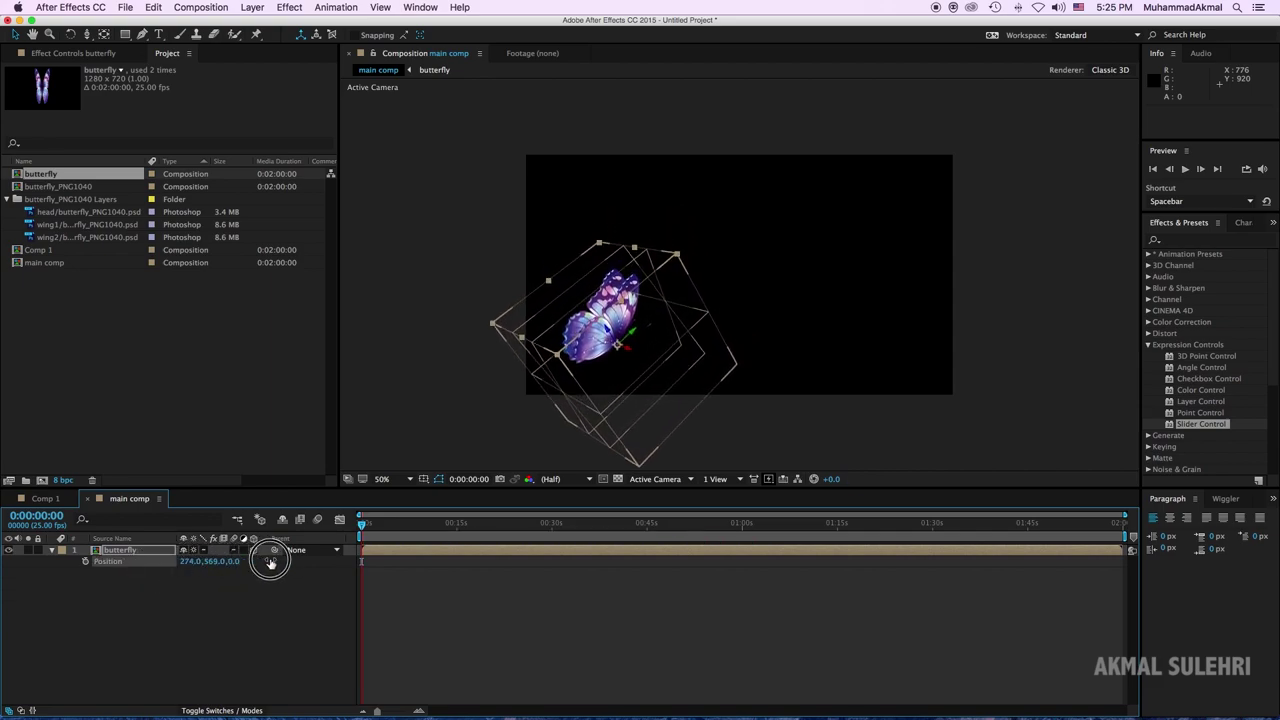
Shift the butterfly's starting position slightly left to 255,581,0 and preview the animation.
{"action": "left_click_drag", "start_coordinate": [196, 565], "coordinate": [234, 563]}
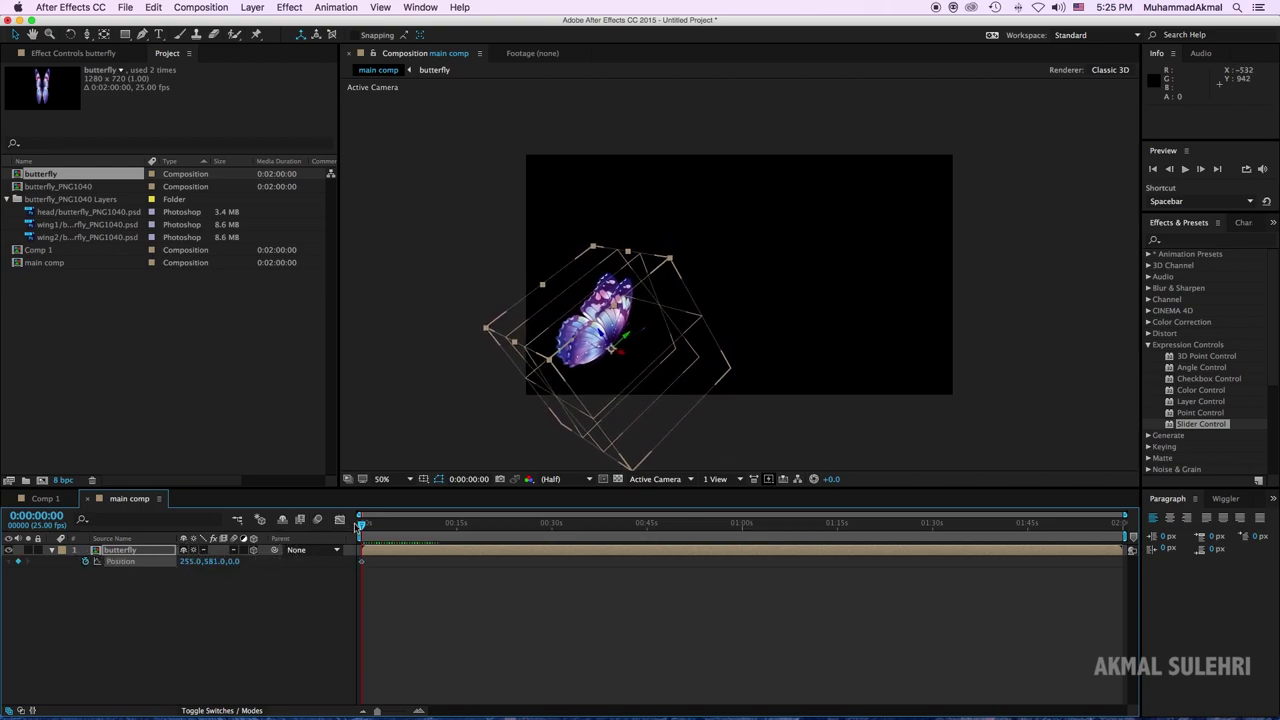
{"action": "scroll", "coordinate": [384, 526], "scroll_direction": "up", "scroll_amount": 3}
{"action": "scroll", "coordinate": [384, 526], "scroll_direction": "up", "scroll_amount": 2}
{"action": "key", "text": "space"}
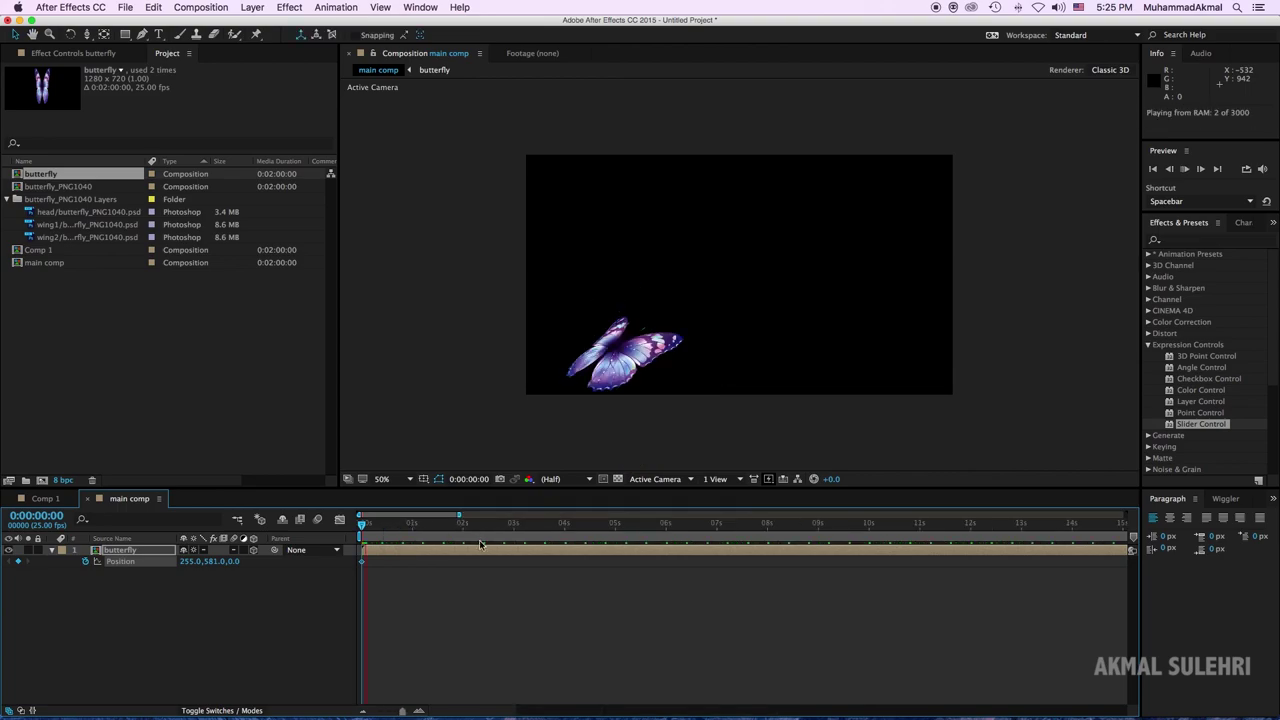
At 2 seconds, move the butterfly to 1013,306,179 in the upper right, then preview from the start.
{"action": "left_click_drag", "start_coordinate": [430, 527], "coordinate": [462, 527]}
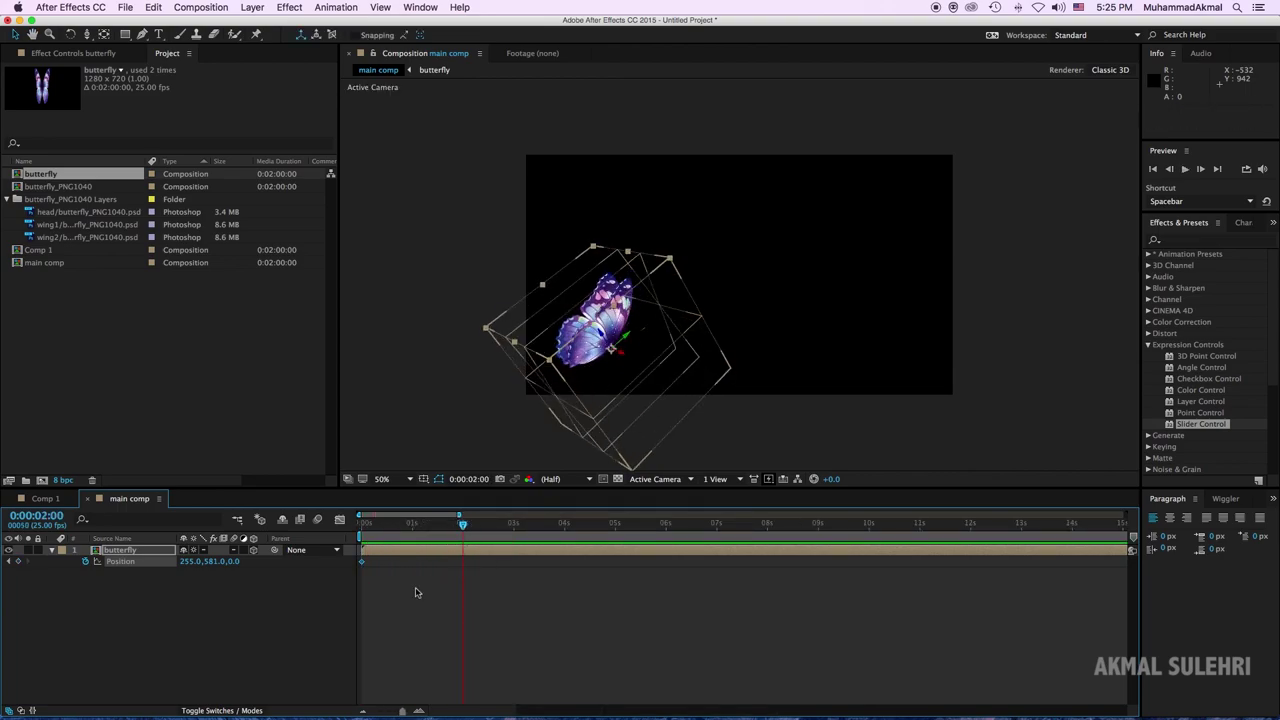
{"action": "left_click_drag", "start_coordinate": [192, 562], "coordinate": [664, 530]}
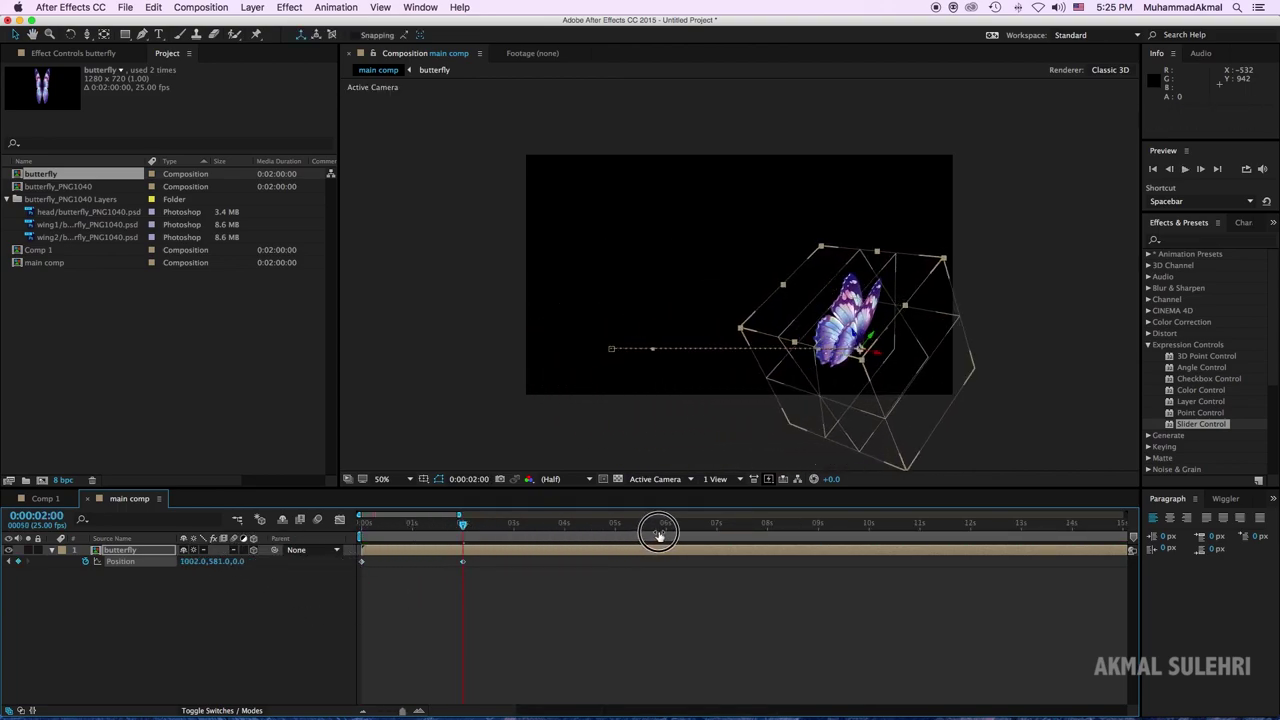
{"action": "left_click_drag", "start_coordinate": [232, 563], "coordinate": [352, 560]}
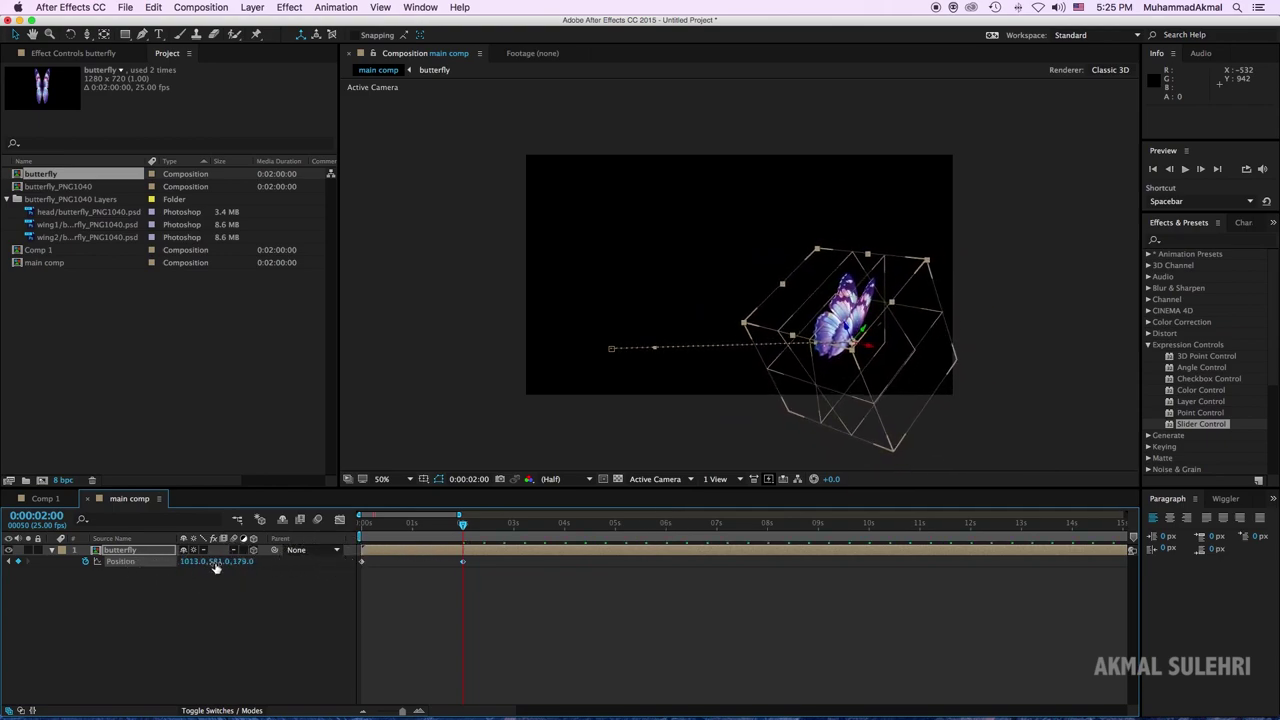
{"action": "left_click_drag", "start_coordinate": [215, 562], "coordinate": [3, 596]}
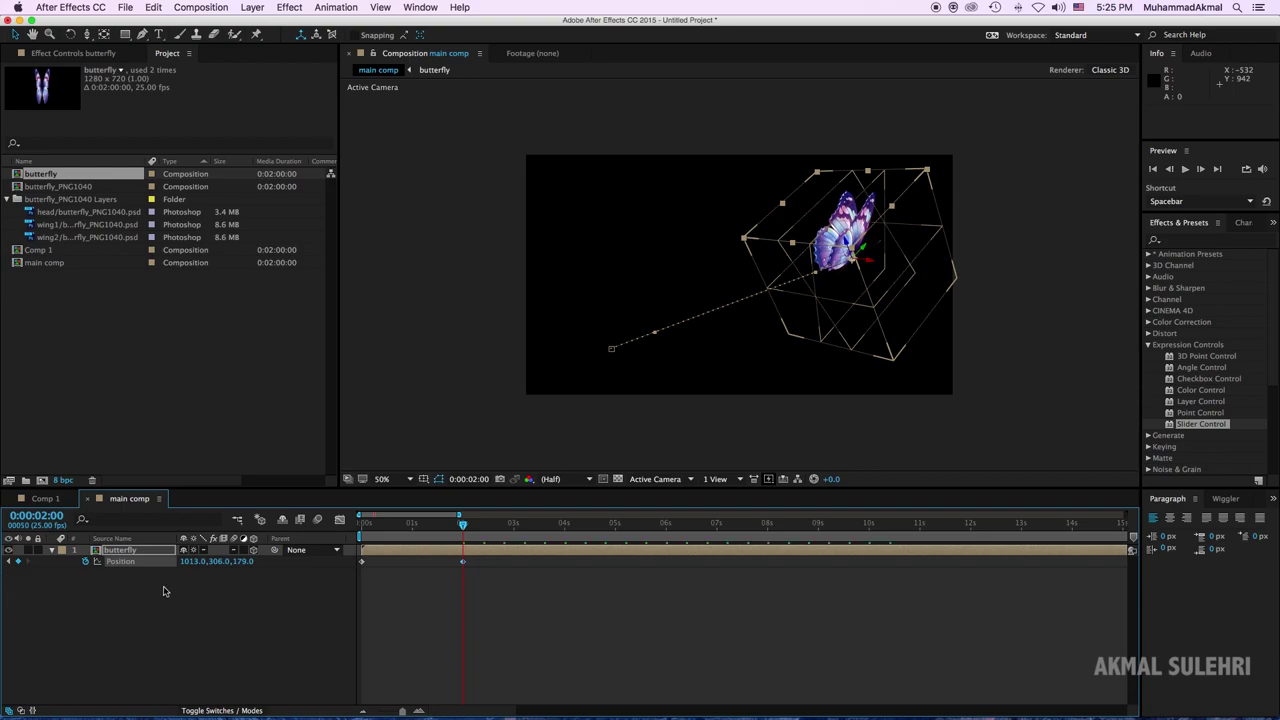
{"action": "left_click_drag", "start_coordinate": [215, 565], "coordinate": [314, 573]}
{"action": "left_click_drag", "start_coordinate": [456, 532], "coordinate": [298, 537]}
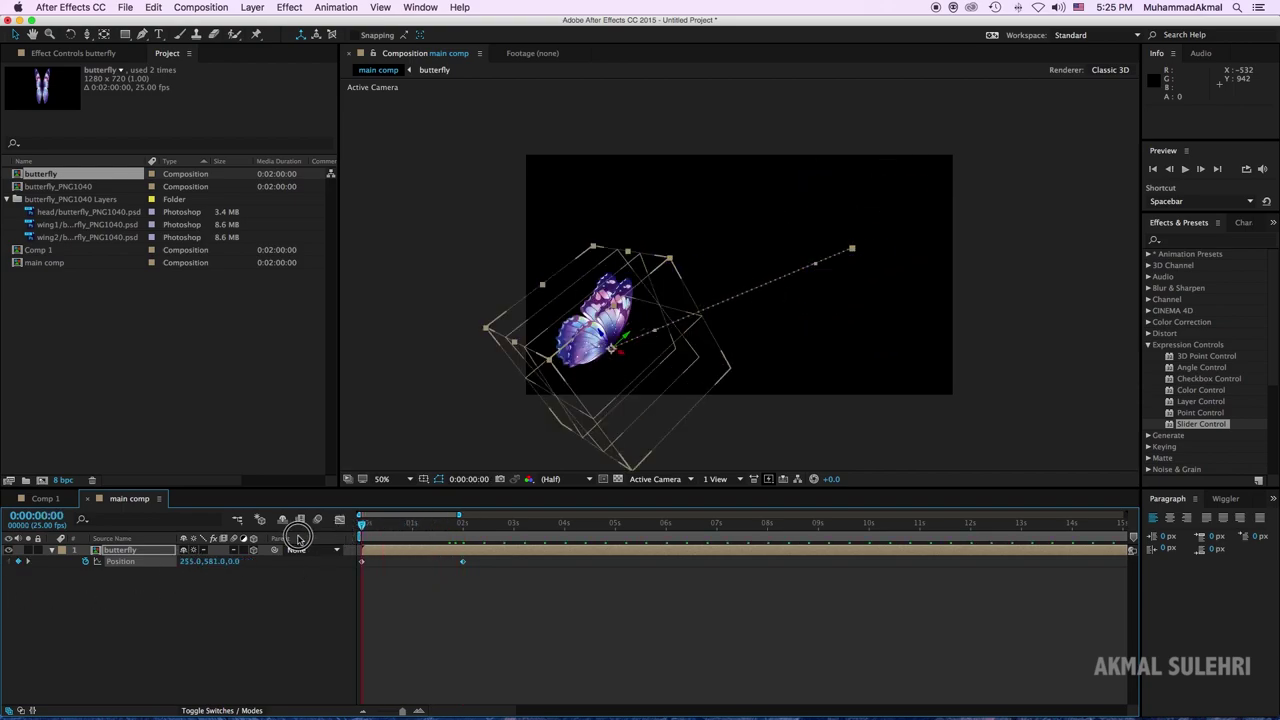
{"action": "key", "text": "space"}
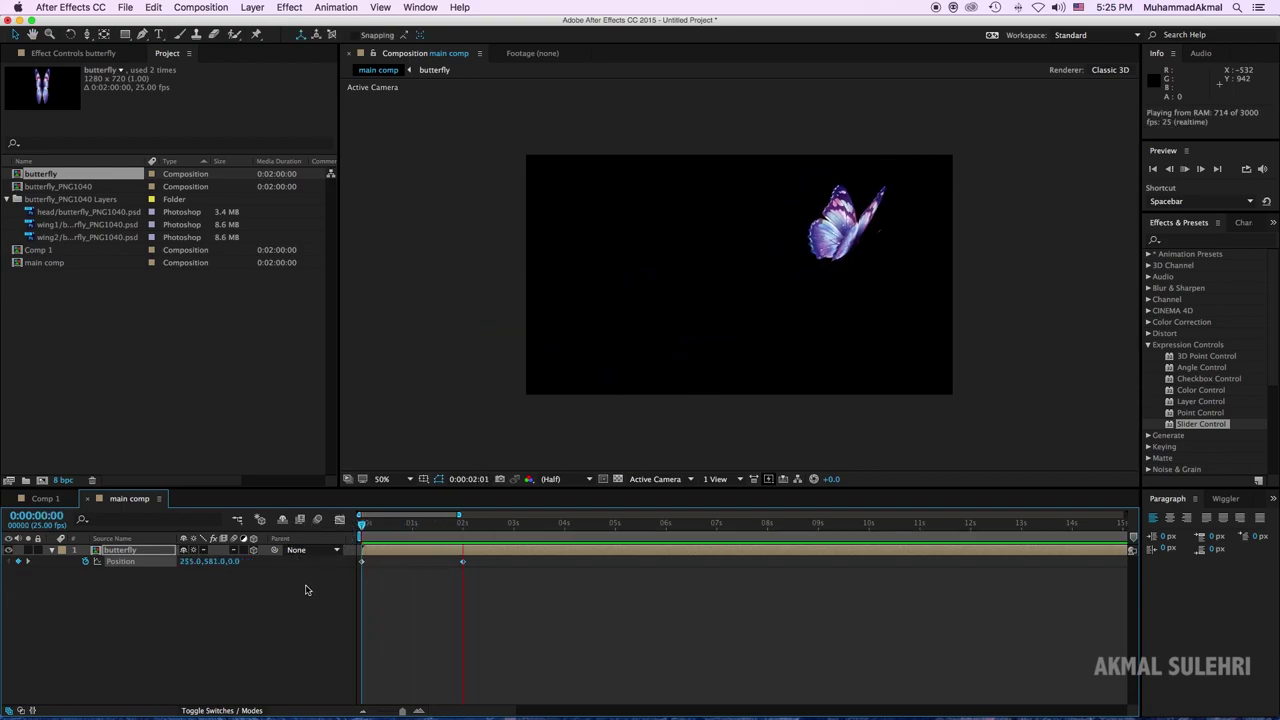
Add a 1280×720 Dark Gray Solid 1 layer beneath the butterfly and preview the flight over it.
{"action": "key", "text": "space"}
{"action": "right_click", "coordinate": [290, 586]}
{"action": "mouse_move", "coordinate": [290, 590]}
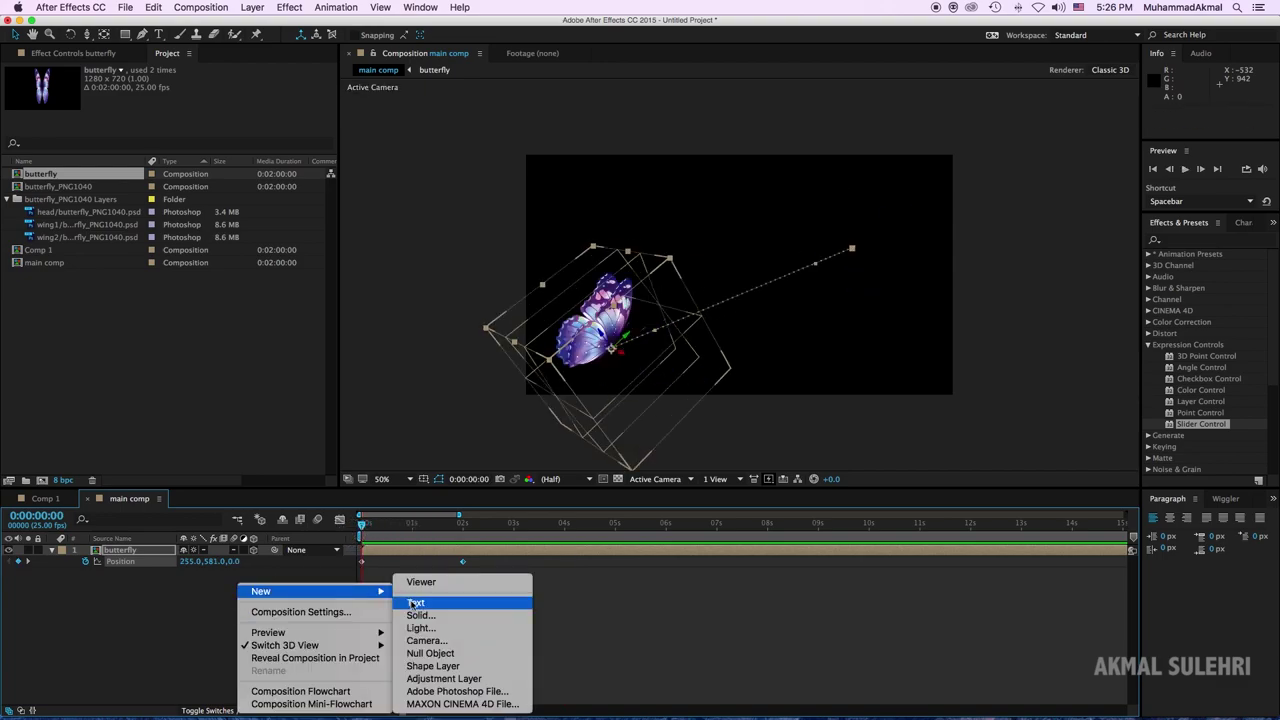
{"action": "left_click", "coordinate": [425, 612]}
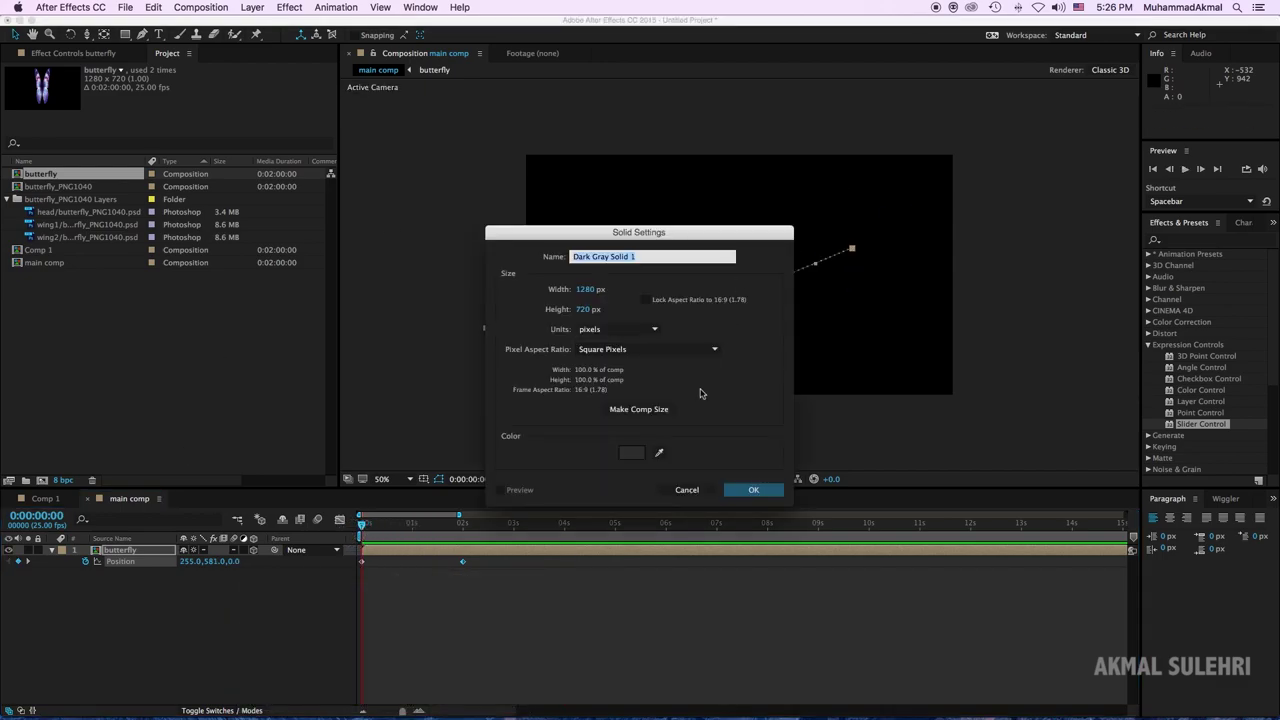
{"action": "left_click", "coordinate": [754, 489]}
{"action": "left_click_drag", "start_coordinate": [135, 550], "coordinate": [225, 577]}
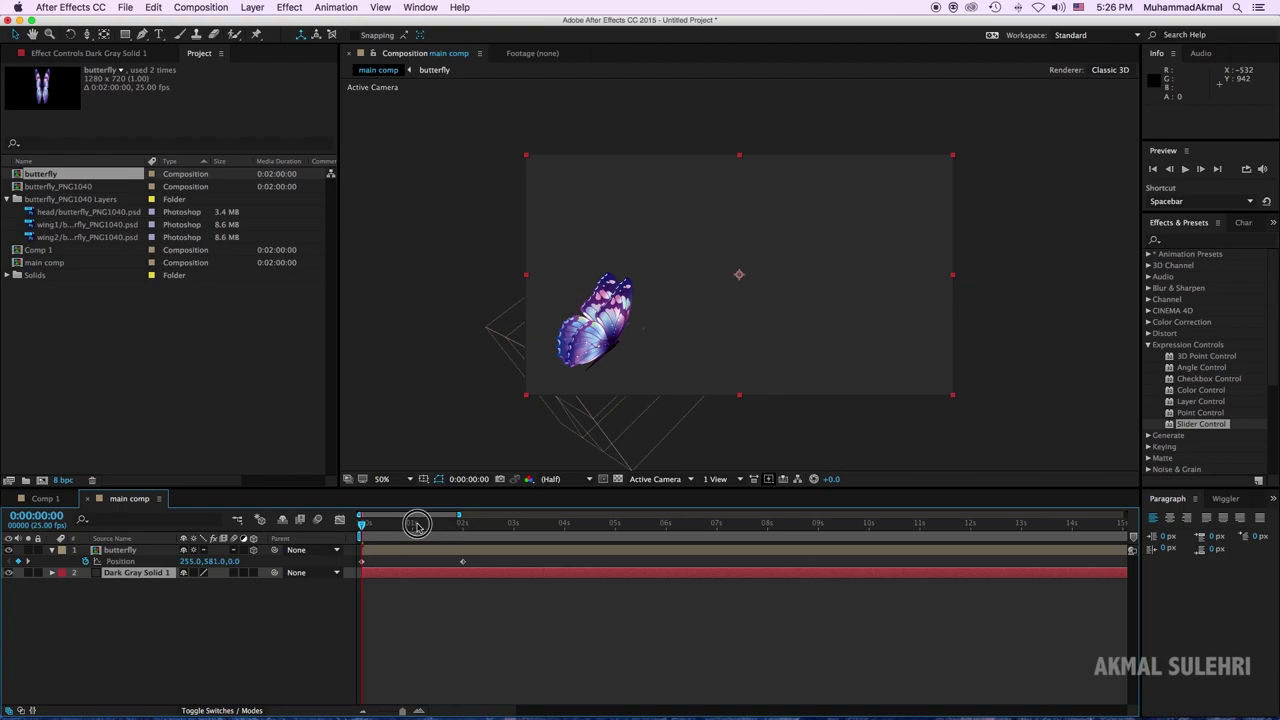
{"action": "key", "text": "space"}
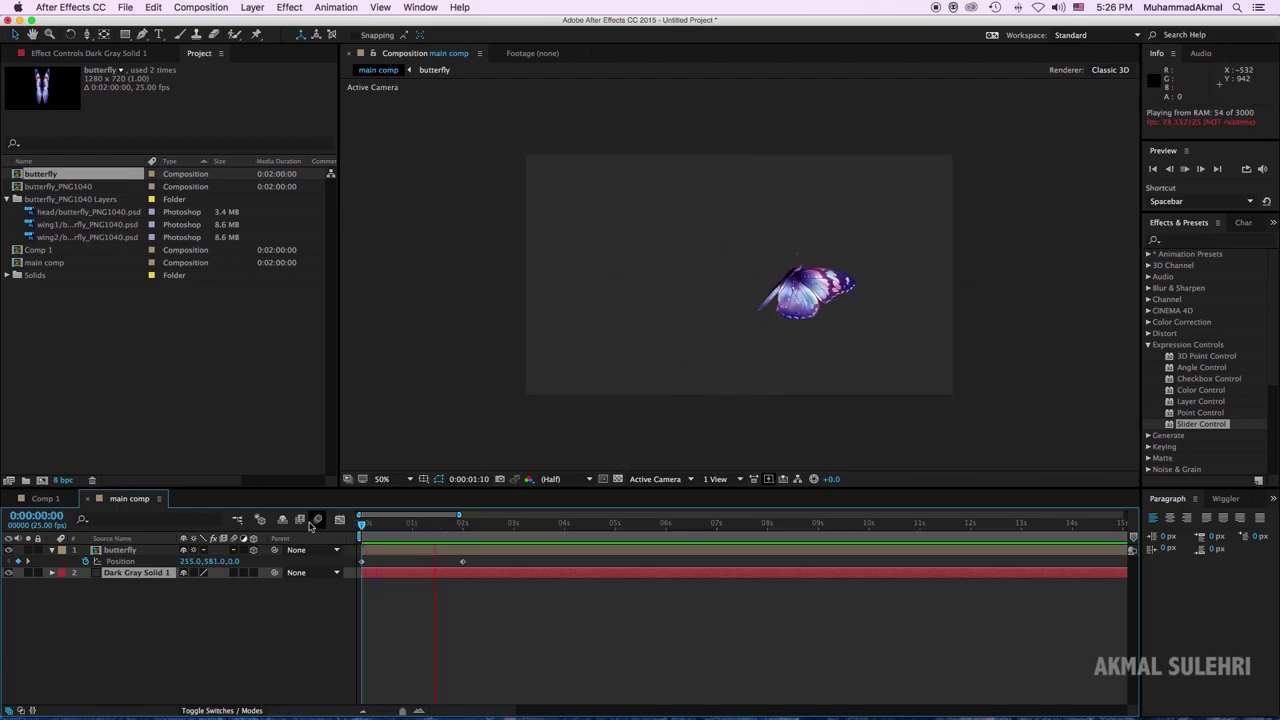